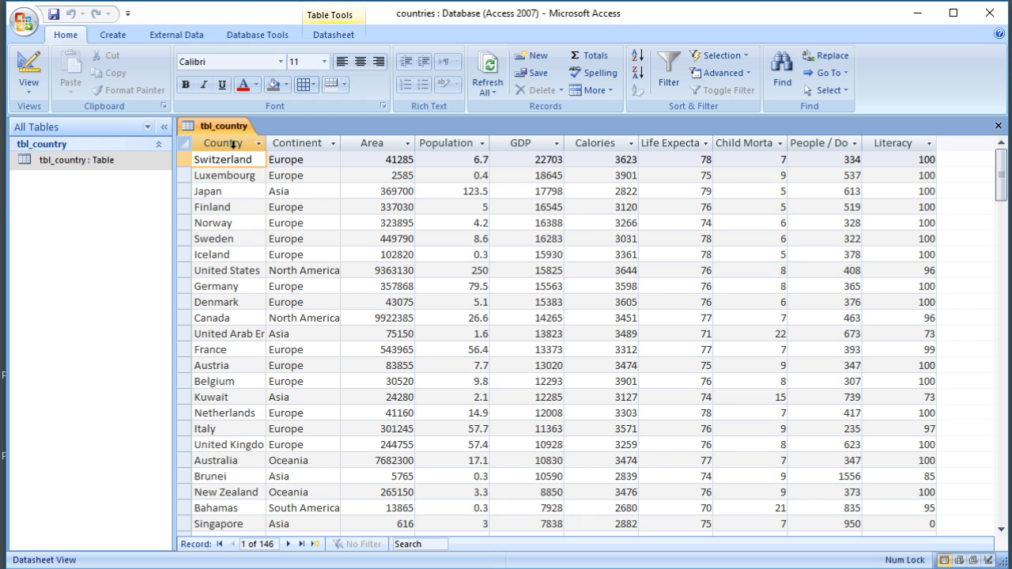
Examine the country table's structure through its Country, Continent, Area, Population and GDP fields and the Luxembourg record
left_click(234, 150)
left_click(293, 150)
left_click(373, 142)
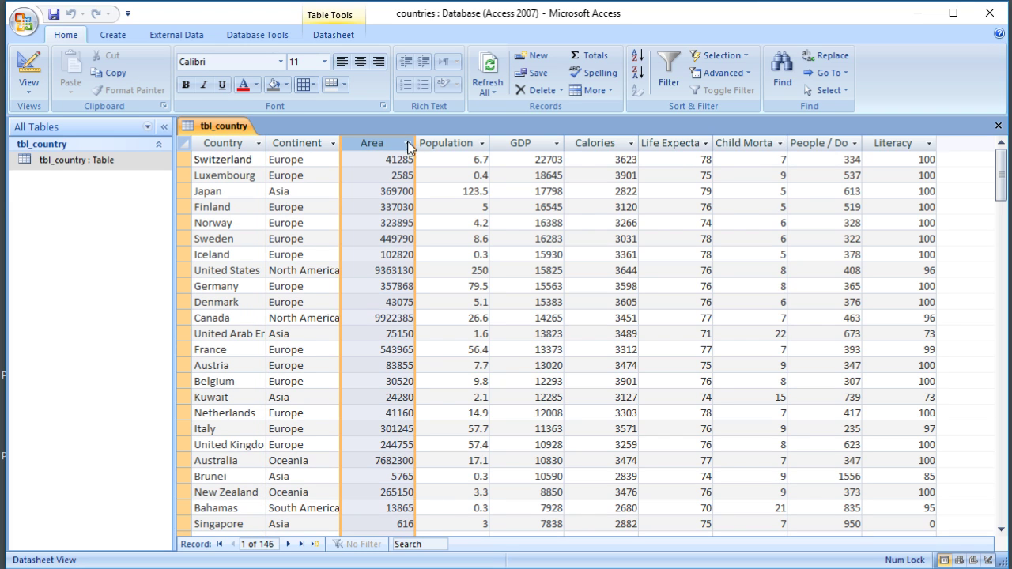
left_click(440, 143)
left_click(519, 142)
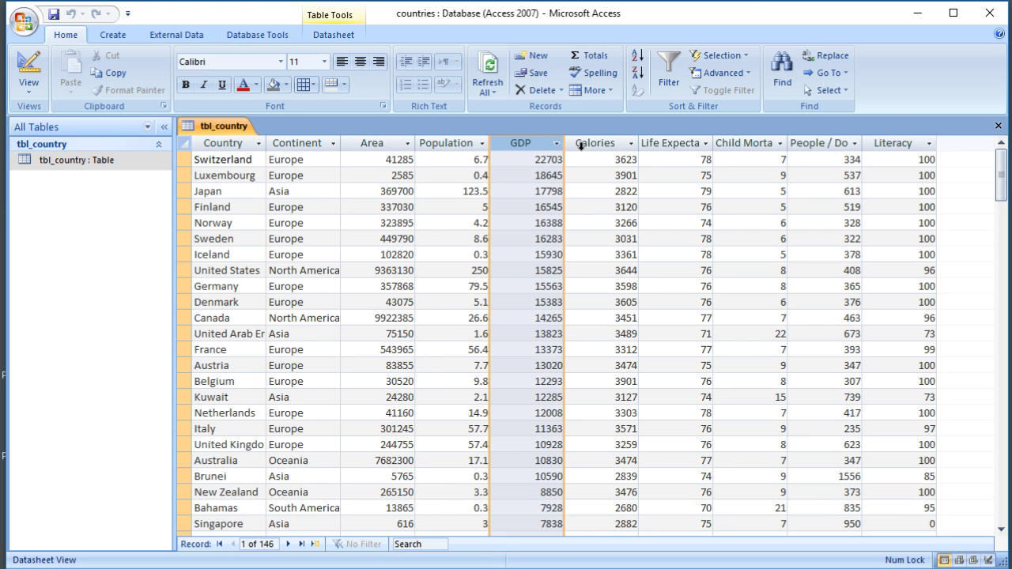
left_click(229, 143)
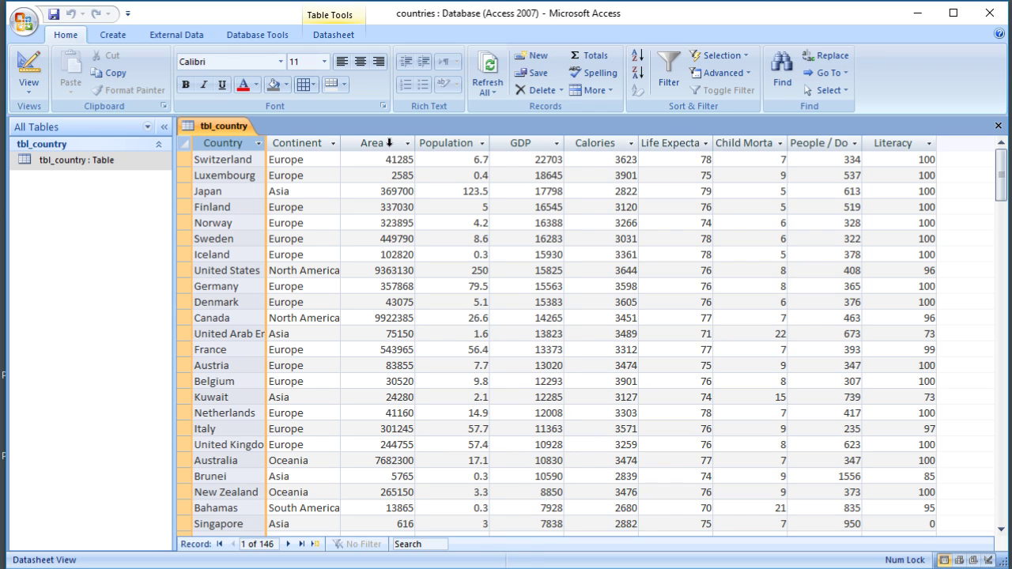
left_click(389, 142)
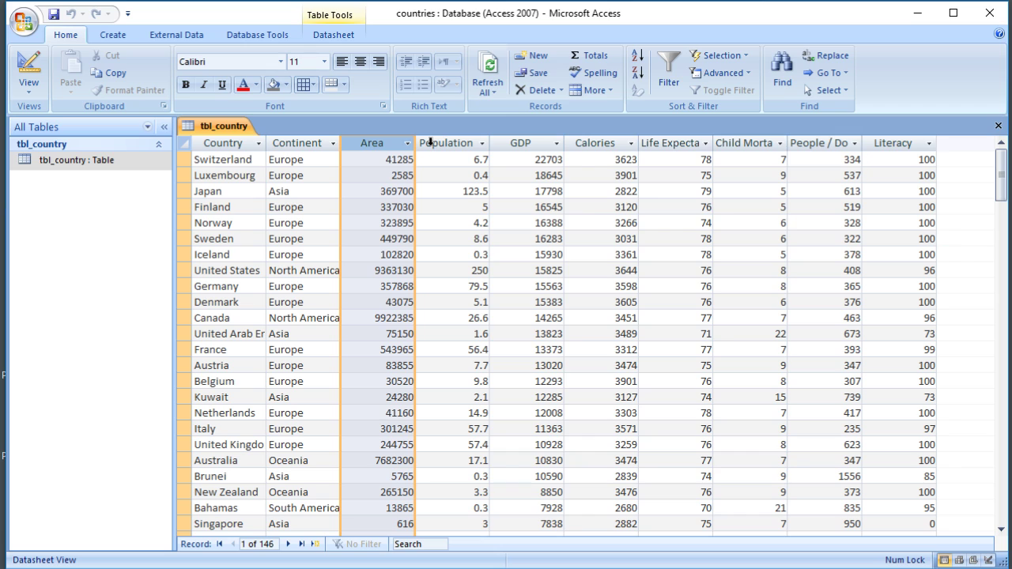
left_click(183, 175)
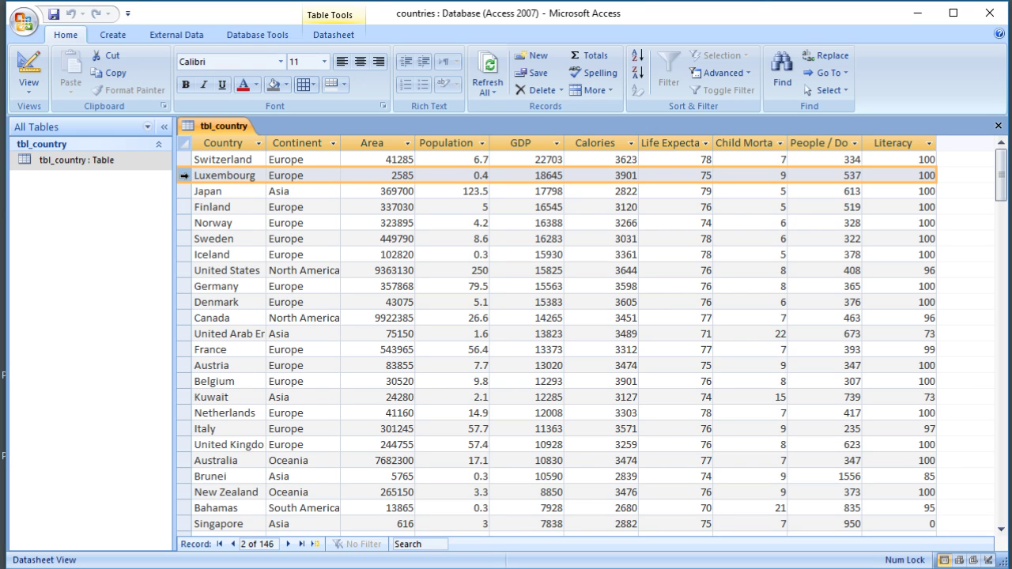
left_click(157, 231)
Inspect the Country and Continent fields and the sort and filter options available for Country
left_click(218, 144)
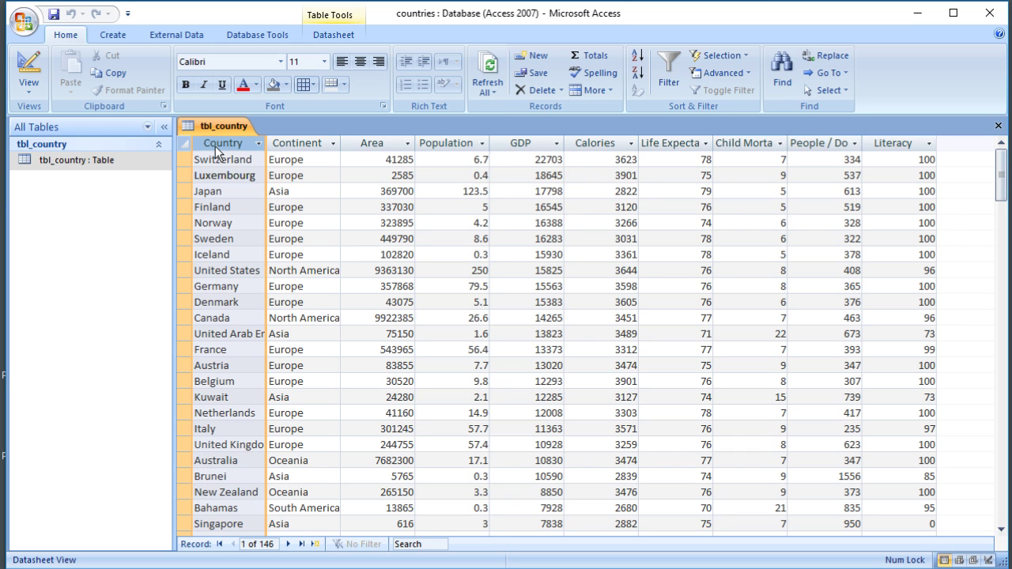
left_click(287, 144)
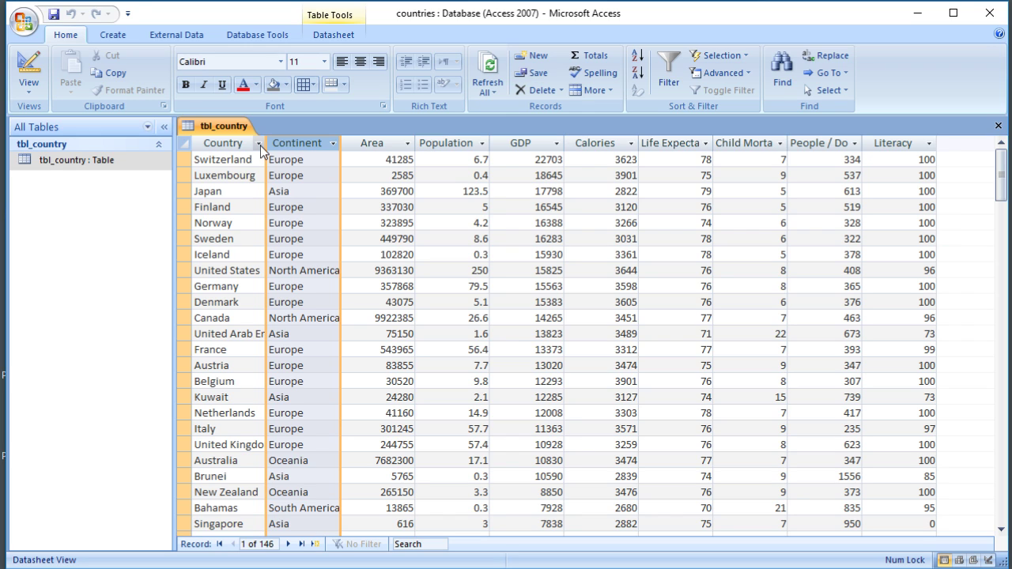
left_click(260, 145)
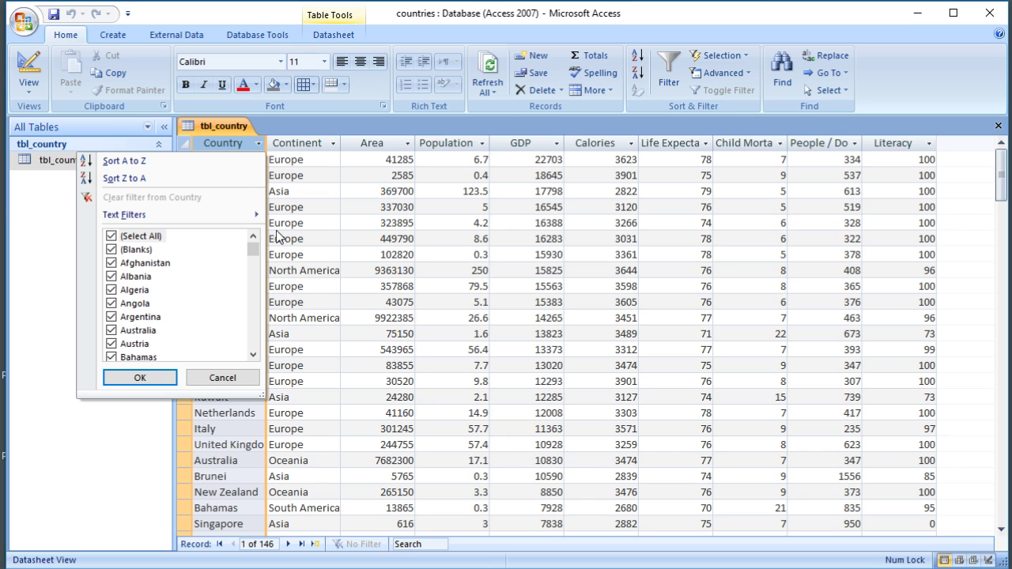
left_click(288, 144)
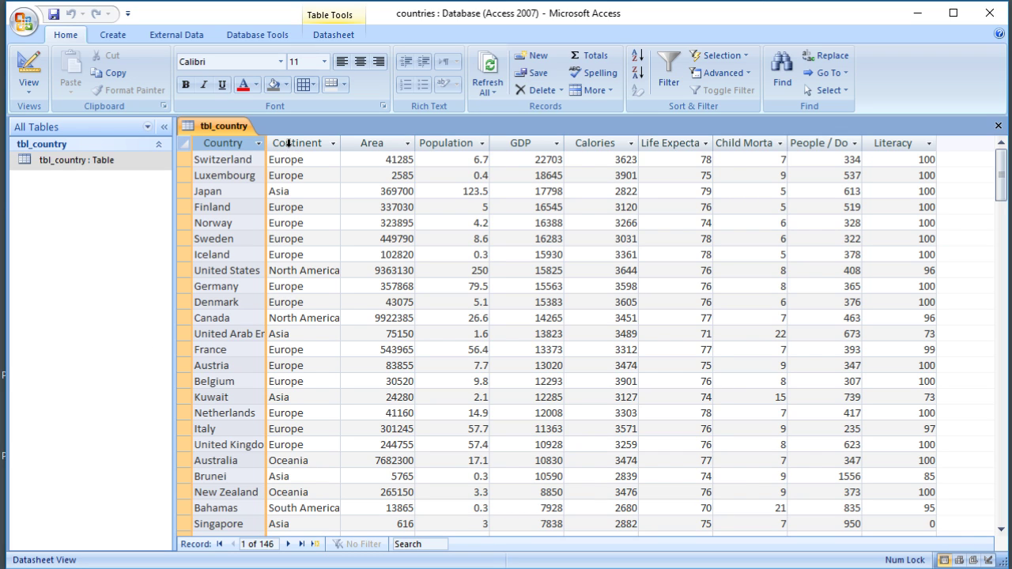
Filter the Continent field to show only Europe, and review the matching records and the field's filter options
left_click(333, 144)
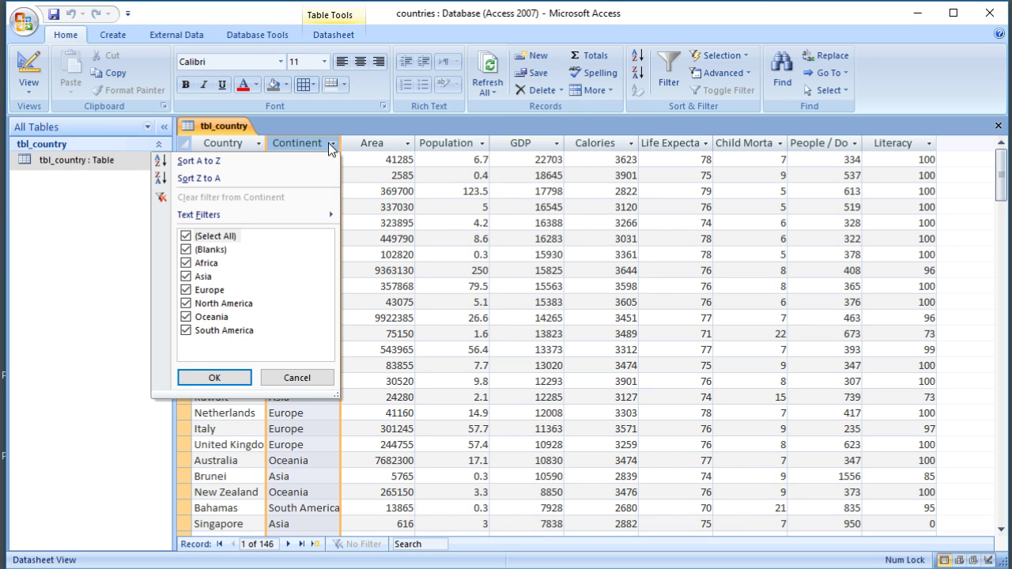
left_click(194, 236)
left_click(186, 289)
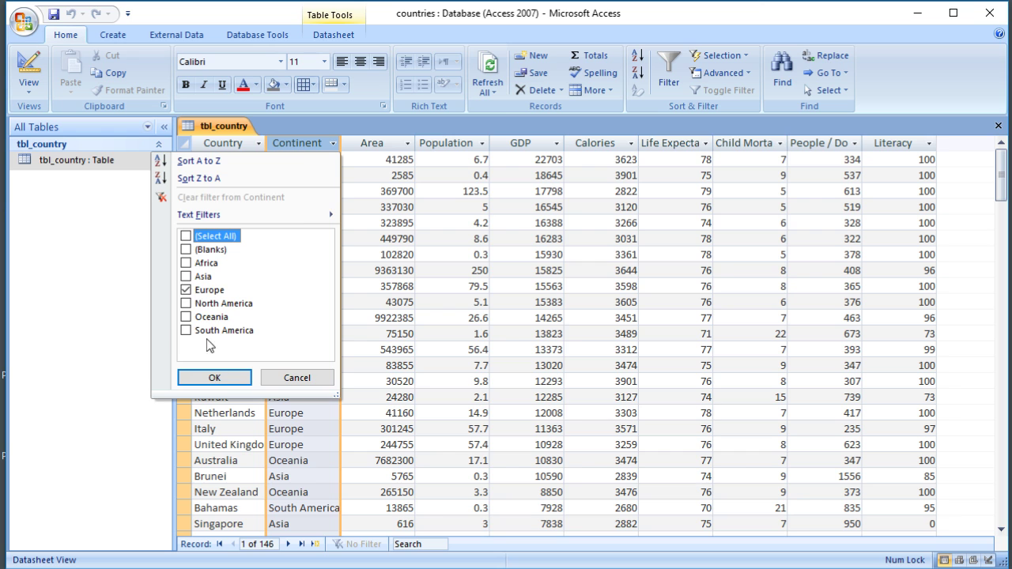
left_click(227, 380)
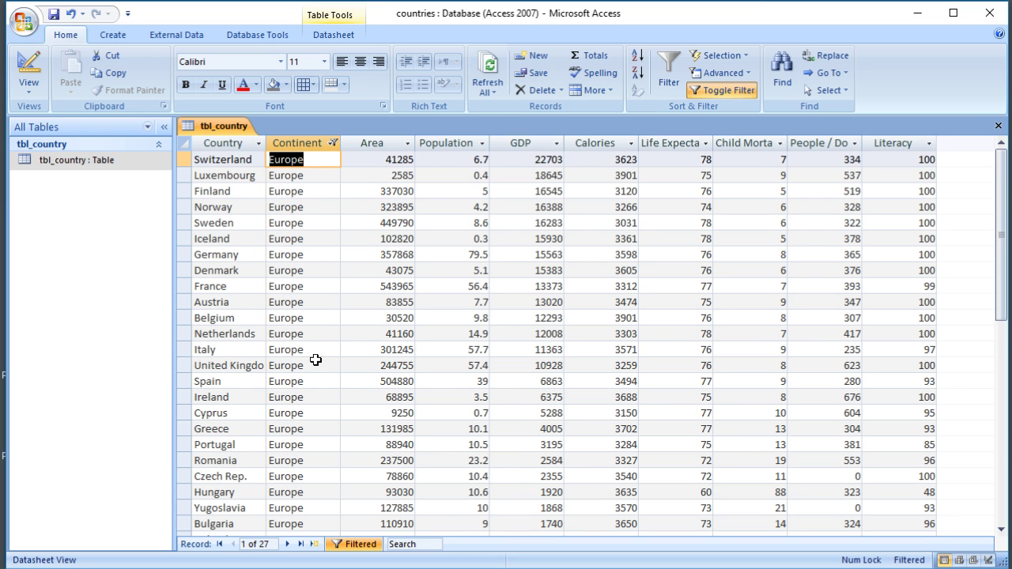
scroll(316, 363, "down", 3)
scroll(316, 363, "down", 2)
scroll(316, 363, "up", 5)
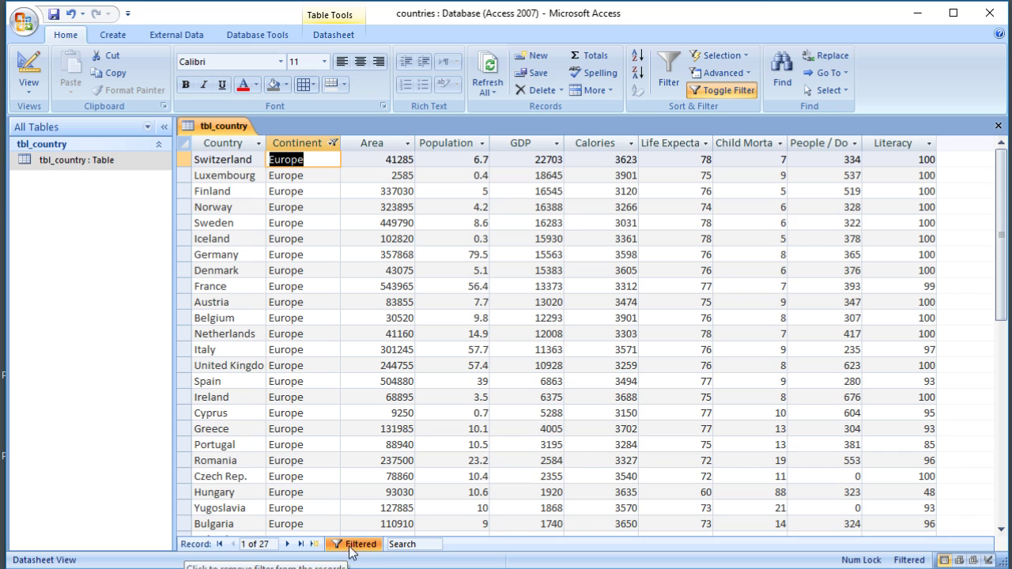
left_click(333, 143)
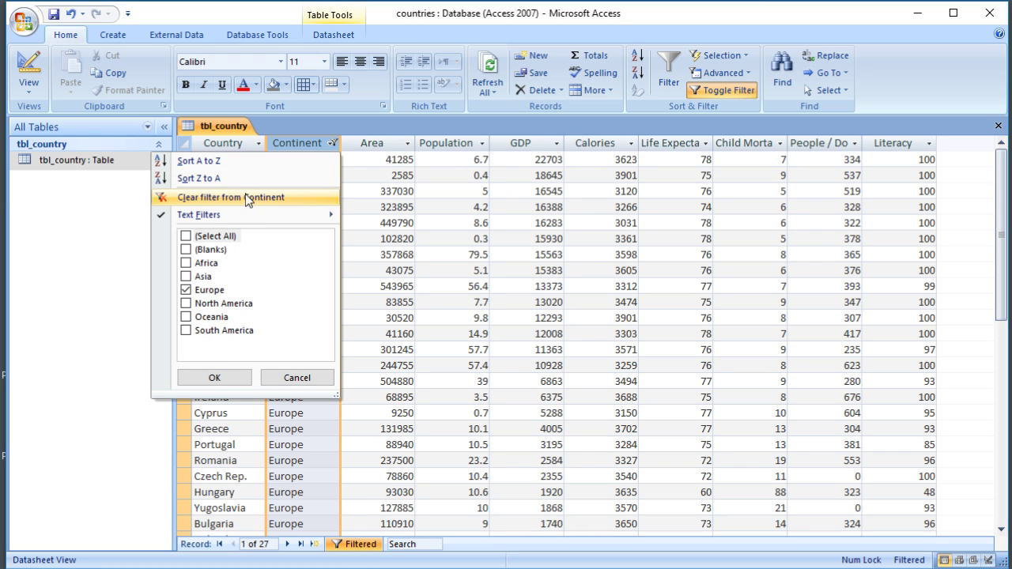
left_click(302, 130)
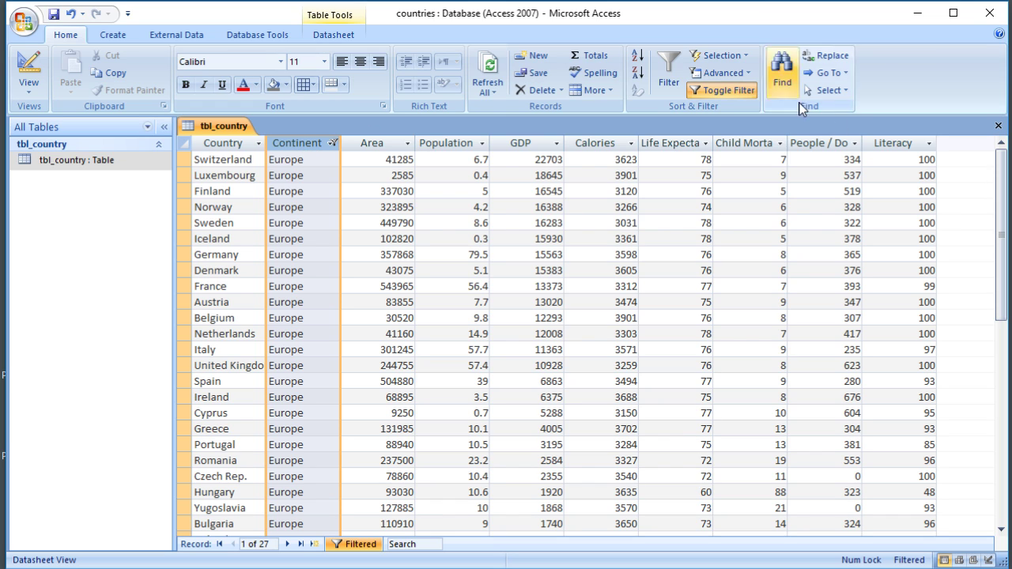
Narrow the European records further by filtering the Literacy field to the value 100 only
left_click(928, 144)
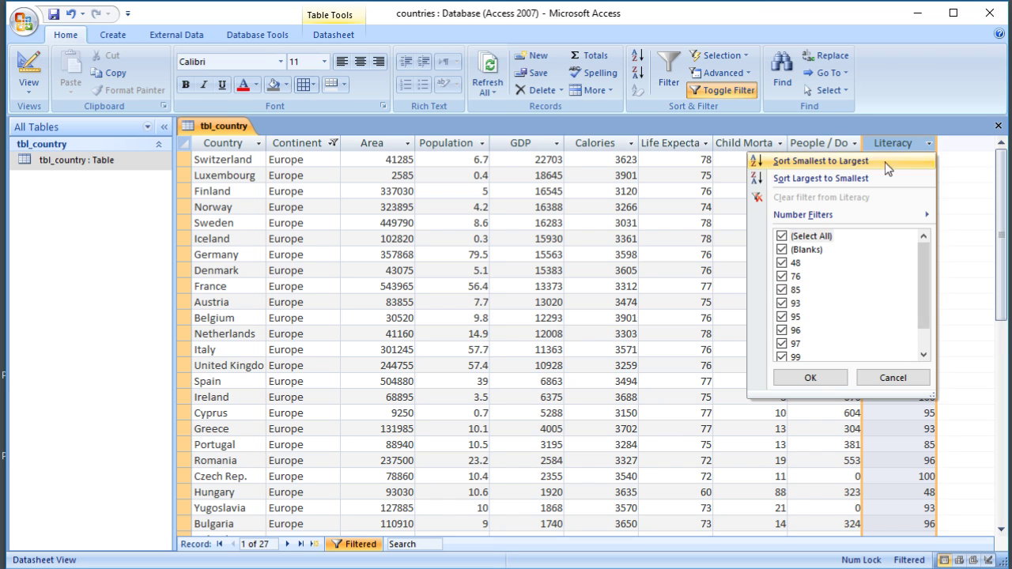
left_click(783, 236)
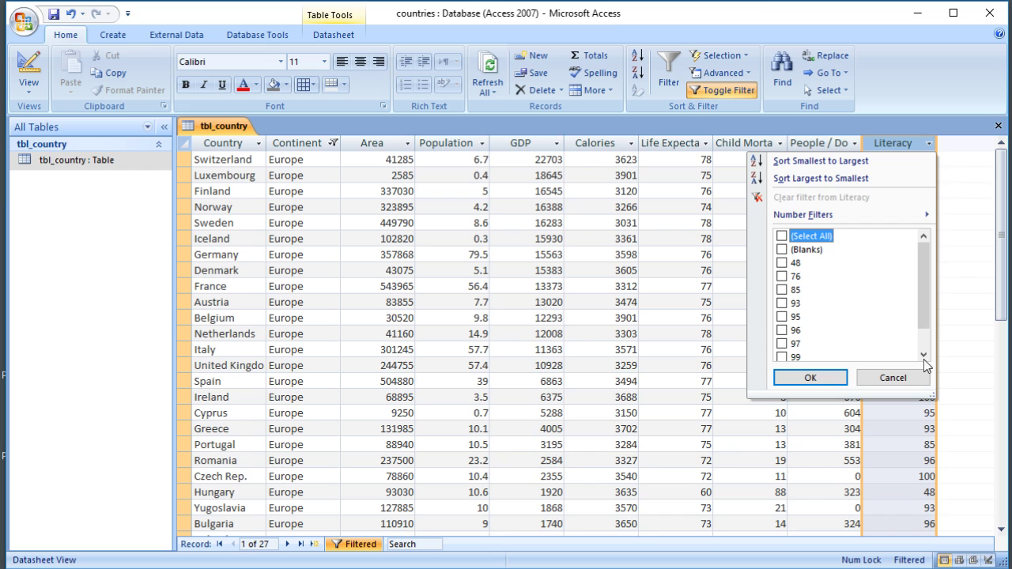
scroll(921, 321, "down", 1)
left_click(785, 351)
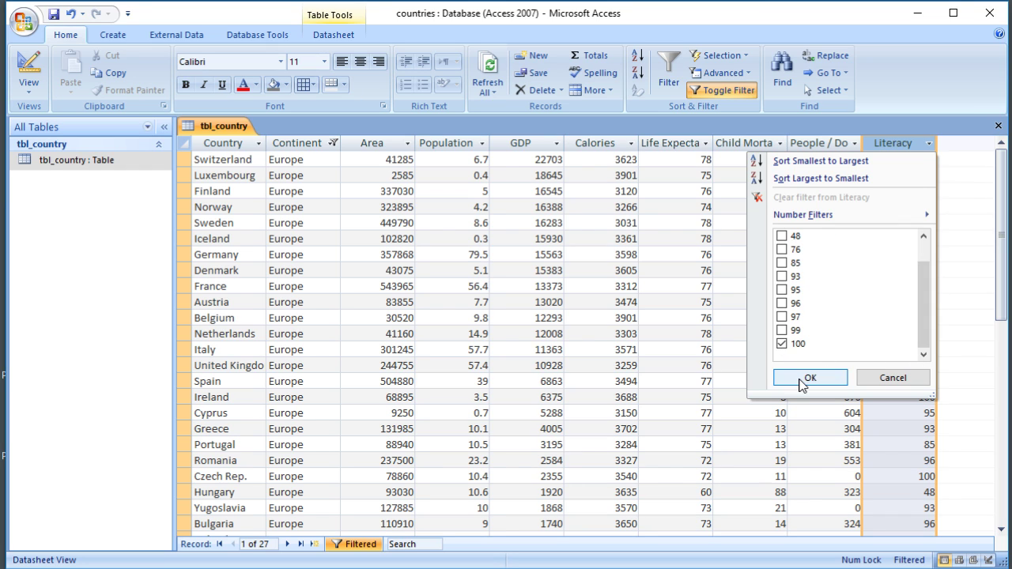
left_click(811, 378)
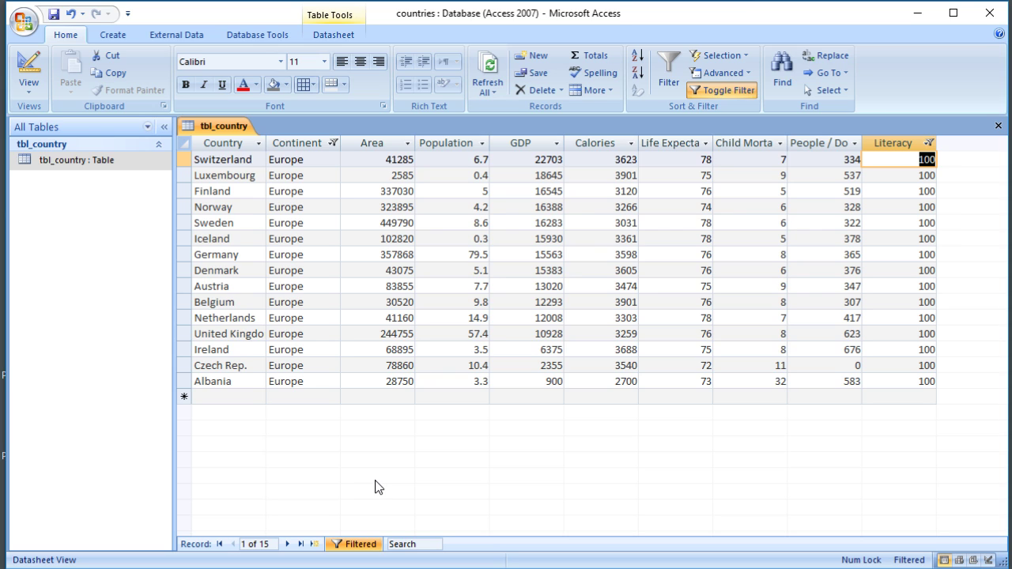
Clear the filters from the Literacy and Continent fields
left_click(929, 143)
left_click(859, 197)
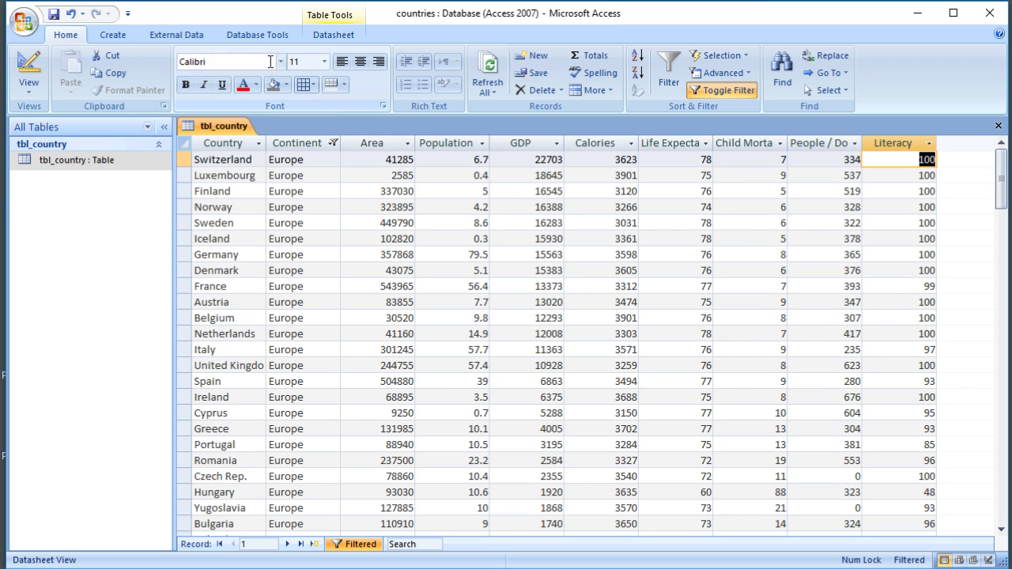
left_click(333, 143)
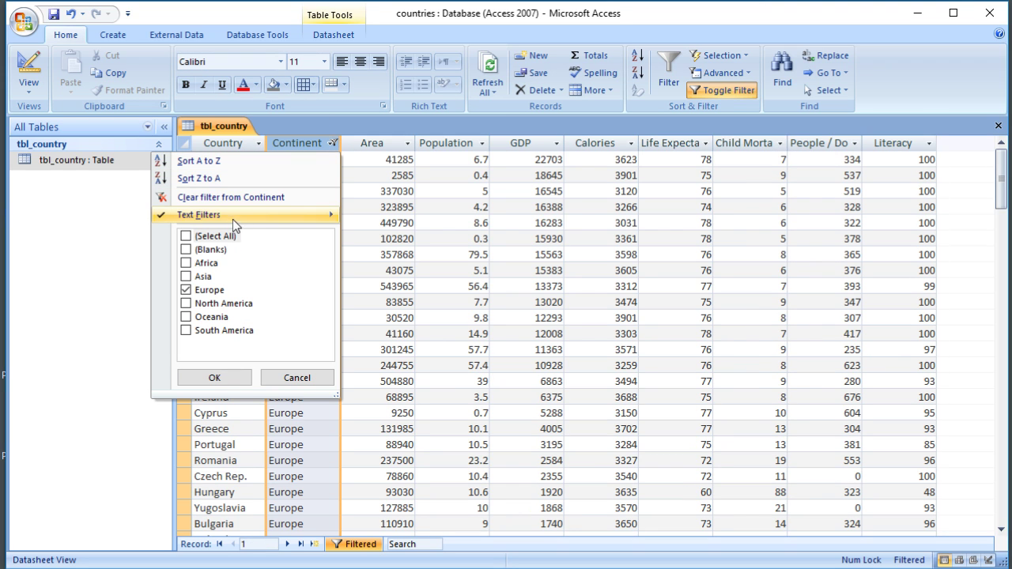
left_click(218, 199)
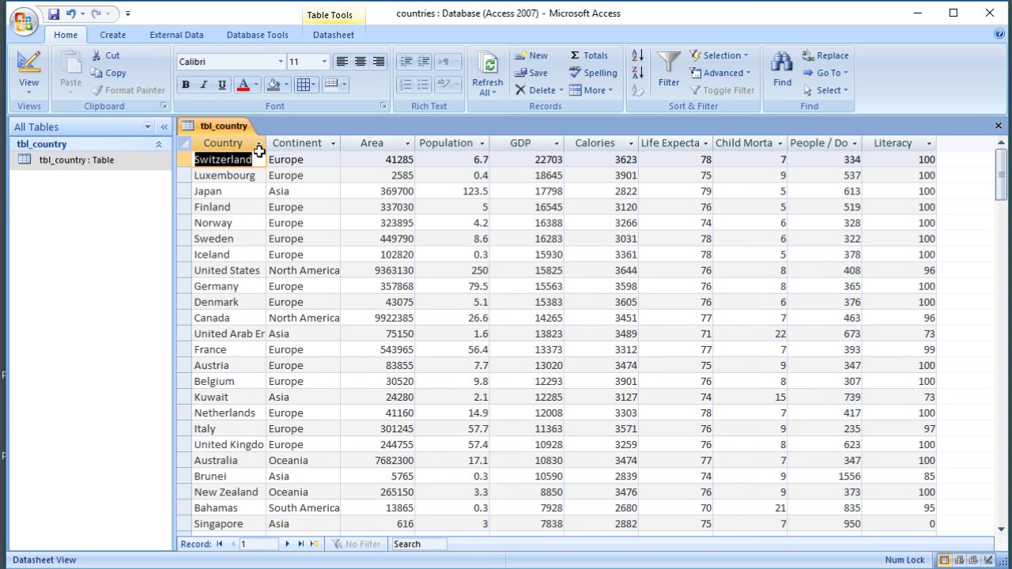
Apply a text filter for countries whose name begins with "A", and clear the Country filter after viewing the records
left_click(258, 143)
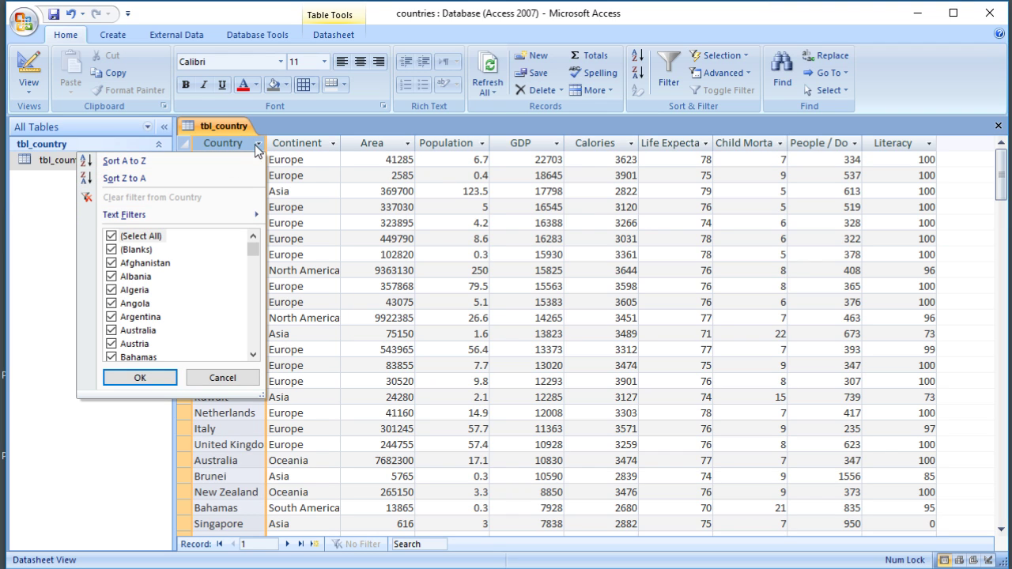
mouse_move(194, 215)
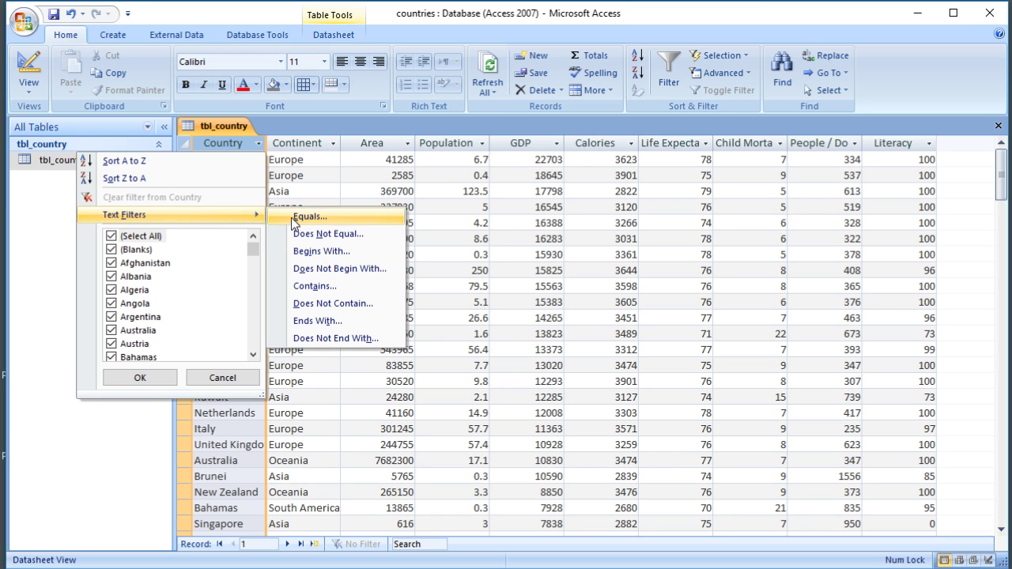
left_click(335, 251)
type("A")
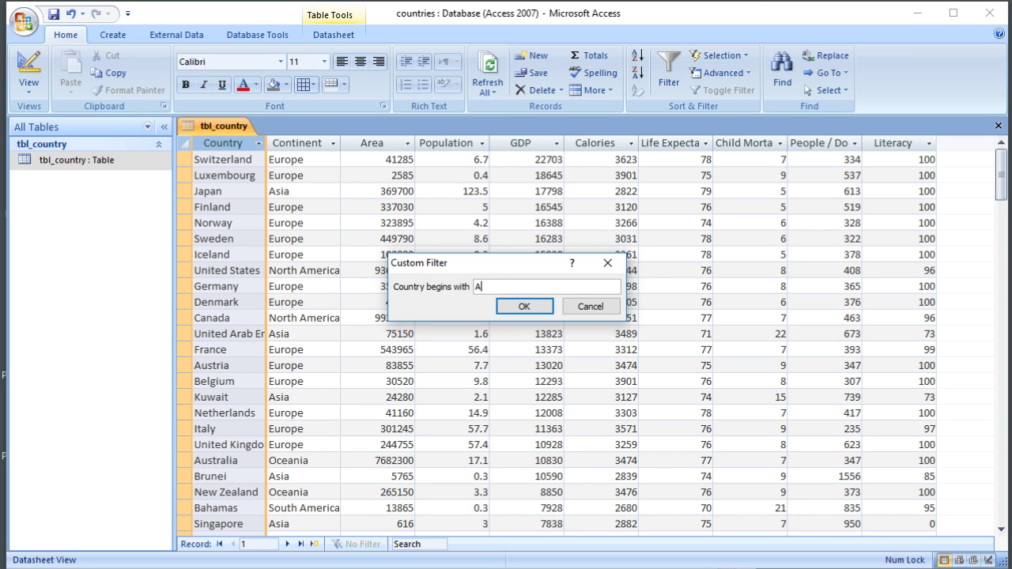
left_click(524, 306)
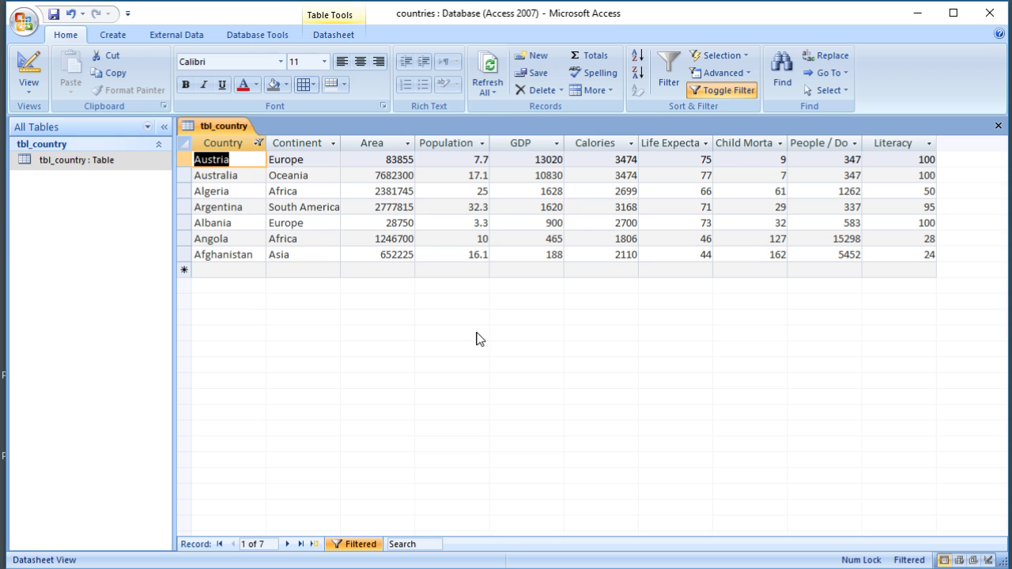
left_click(259, 142)
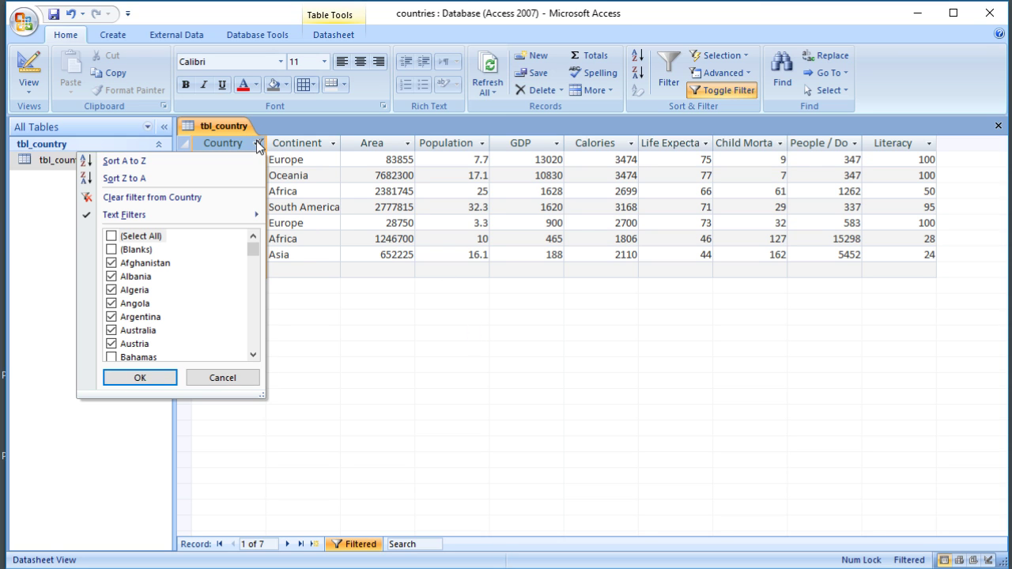
left_click(127, 197)
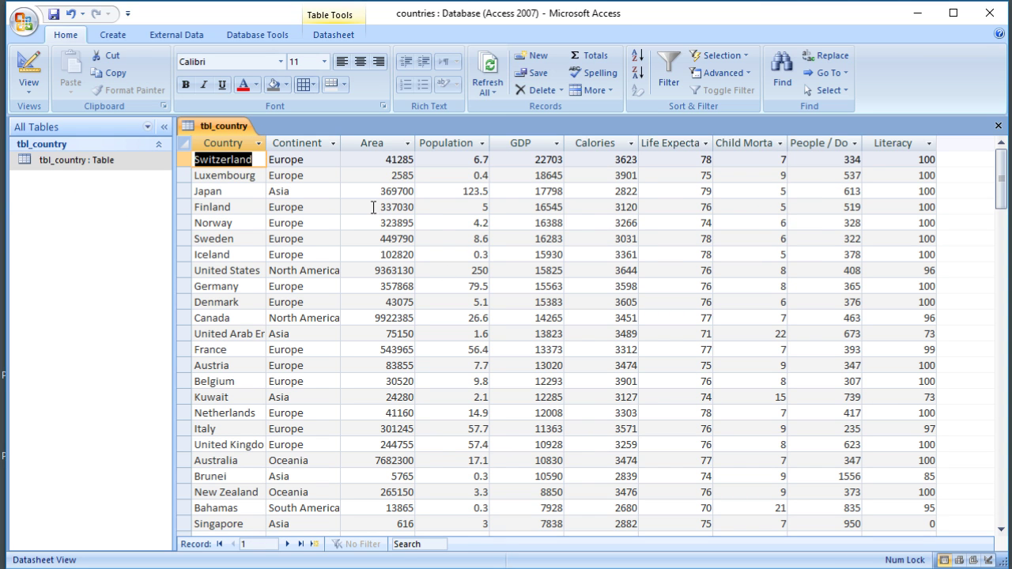
Apply a number filter showing countries with Literacy greater than or equal to 90, and check the field's filter options
left_click(929, 143)
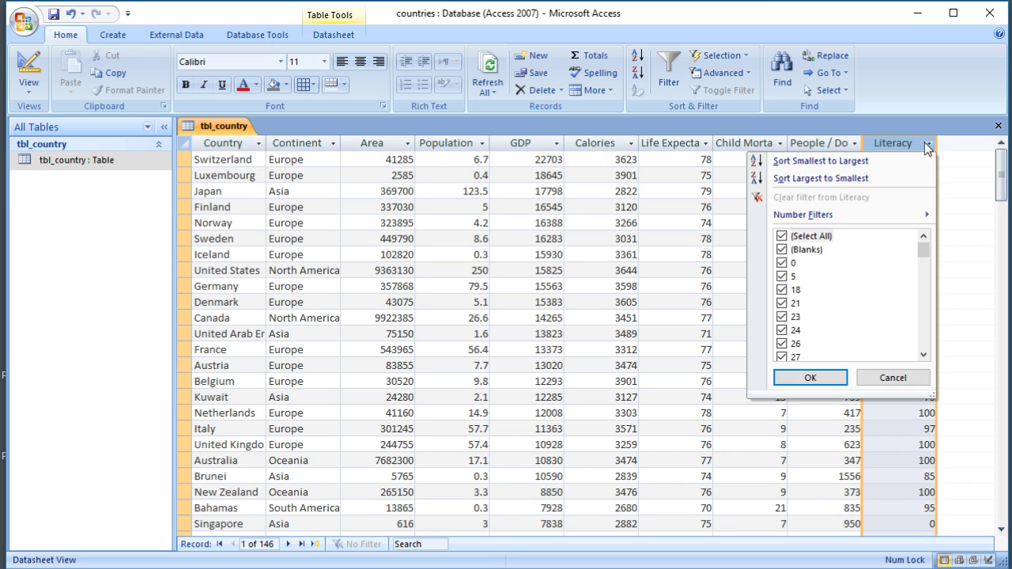
mouse_move(851, 217)
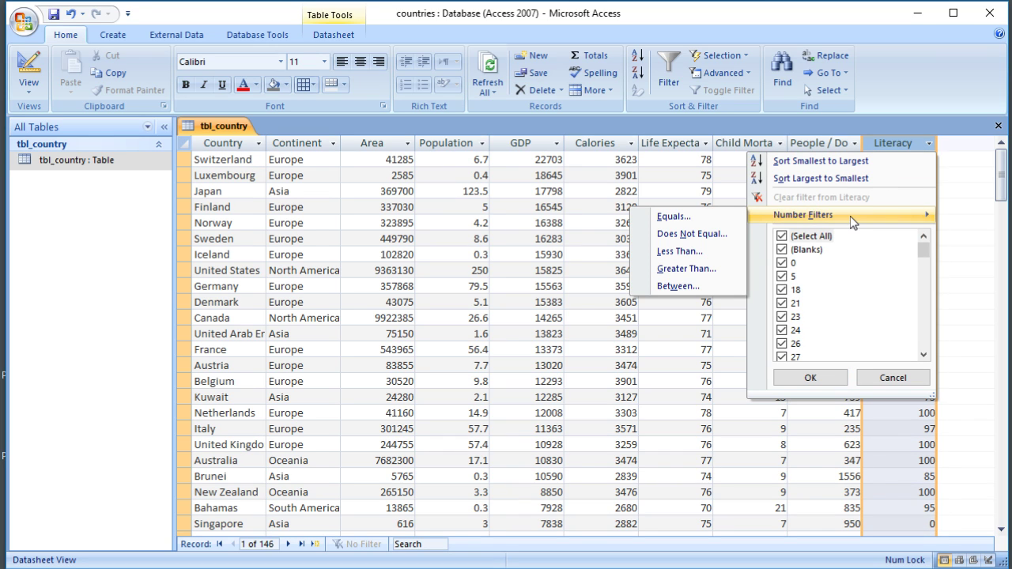
left_click(686, 269)
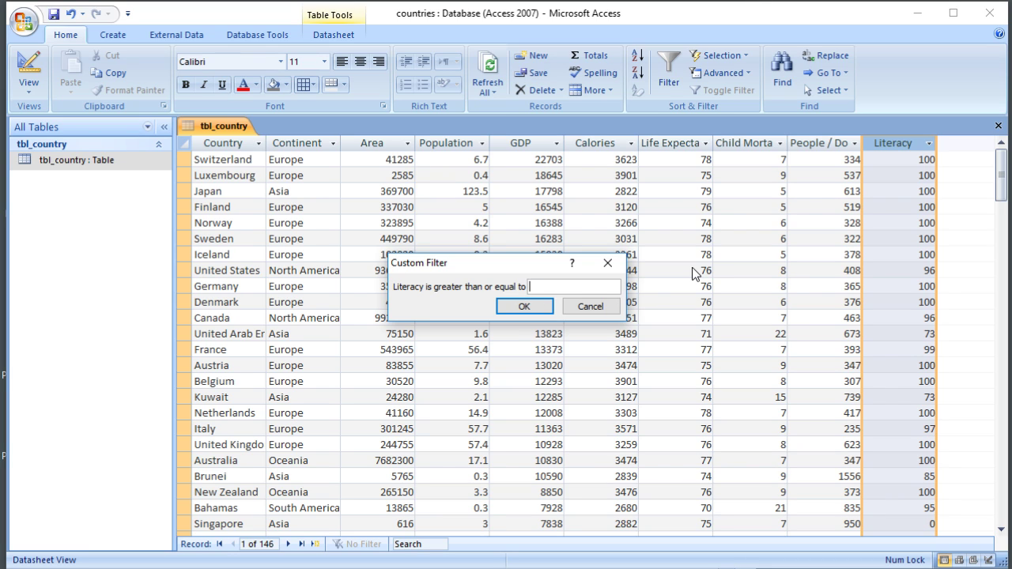
type("90")
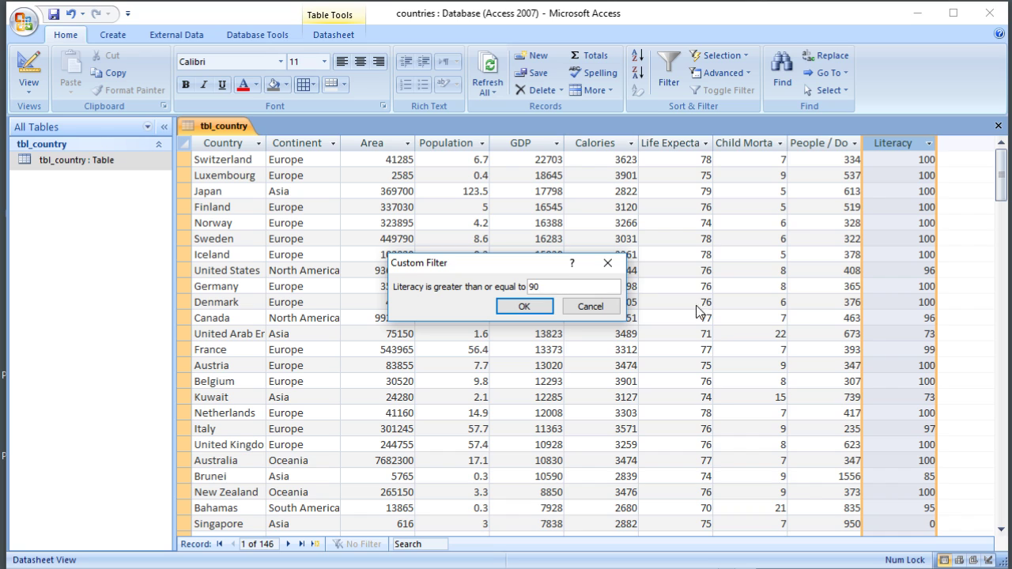
left_click(533, 307)
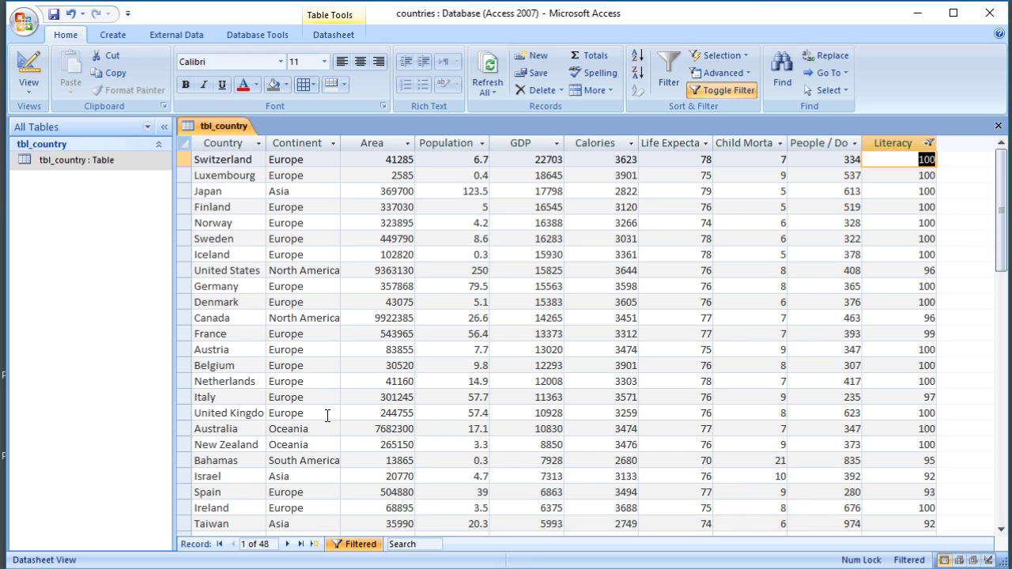
left_click(929, 143)
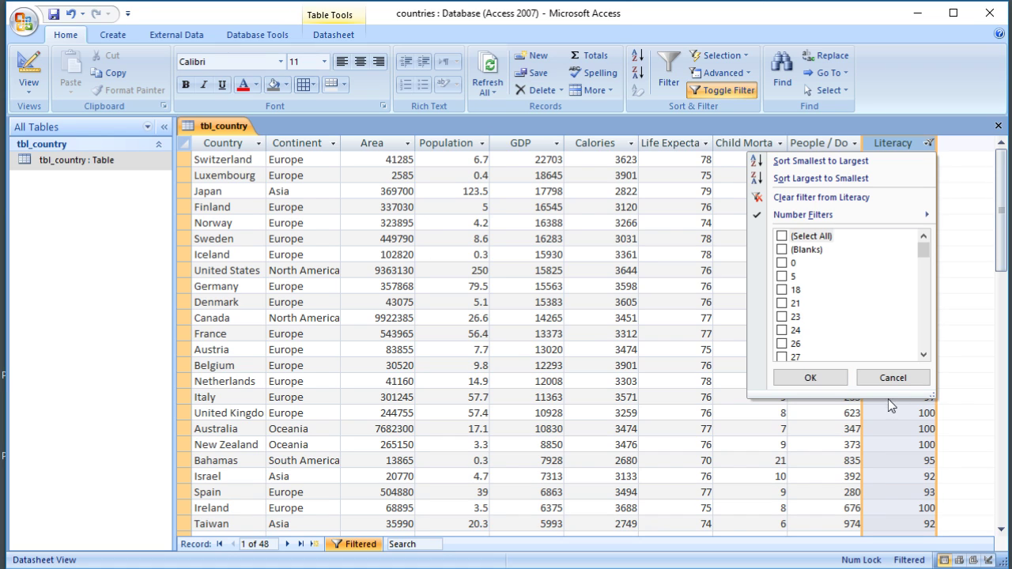
left_click(894, 378)
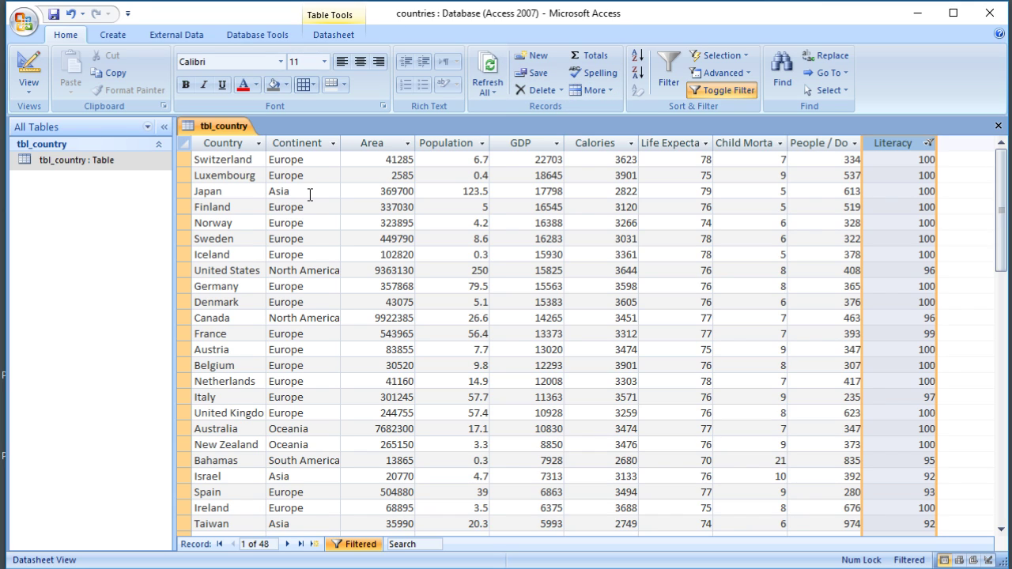
Filter the Continent field to show only Europe, keeping the existing Literacy filter
left_click(333, 145)
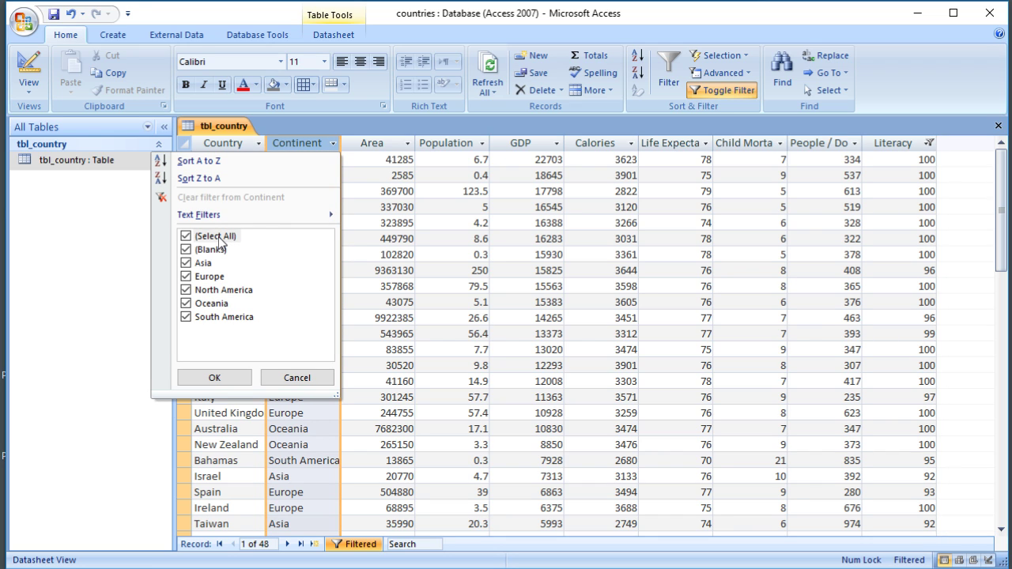
left_click(186, 237)
left_click(186, 276)
left_click(215, 378)
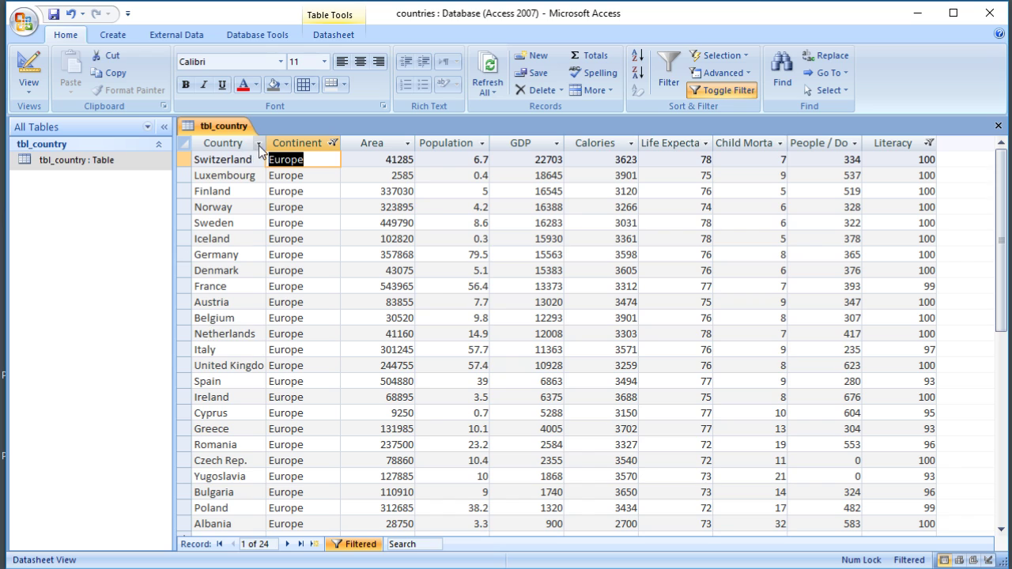
Sort the filtered records by Country from A to Z
left_click(258, 143)
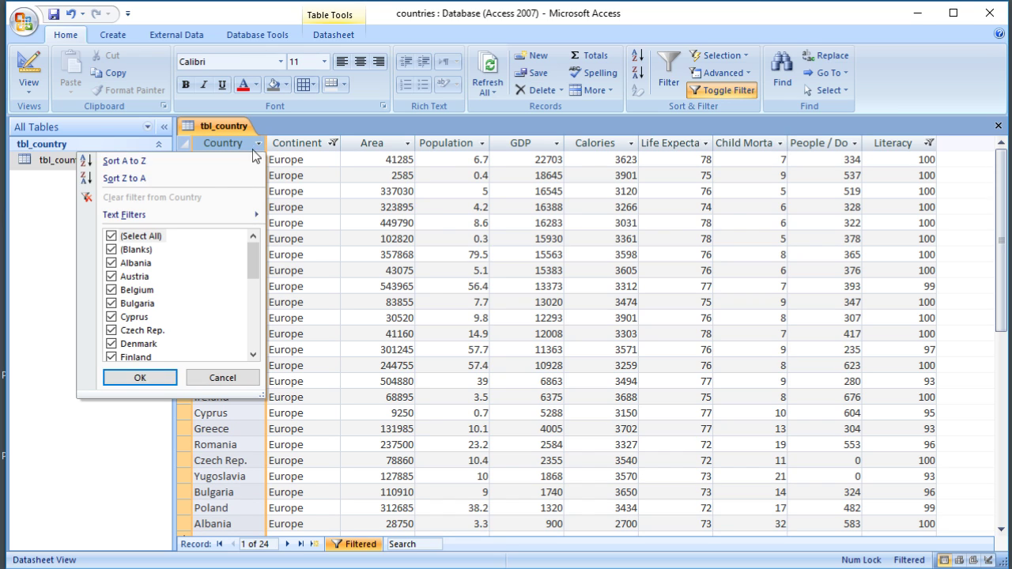
left_click(148, 162)
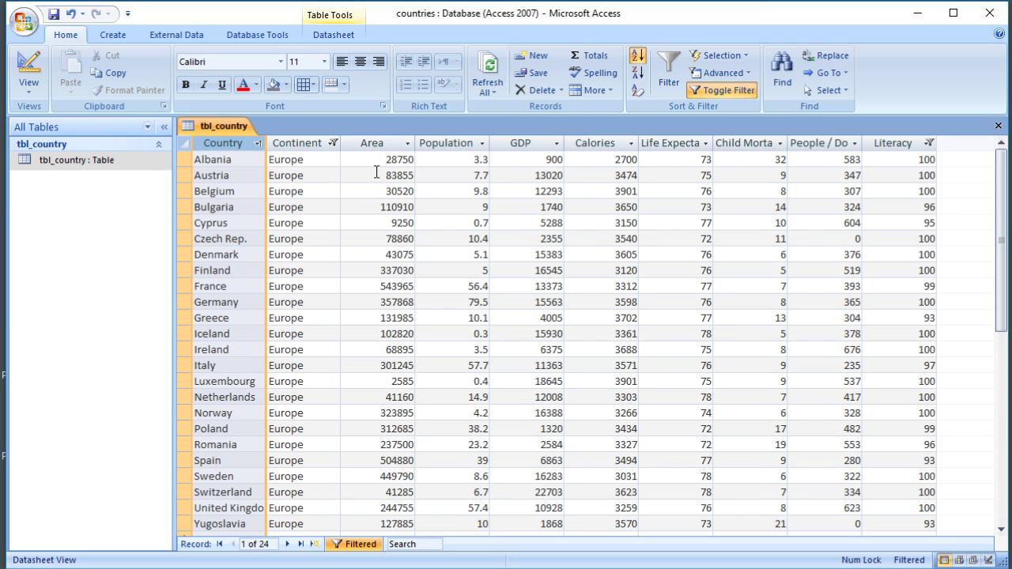
left_click(234, 161)
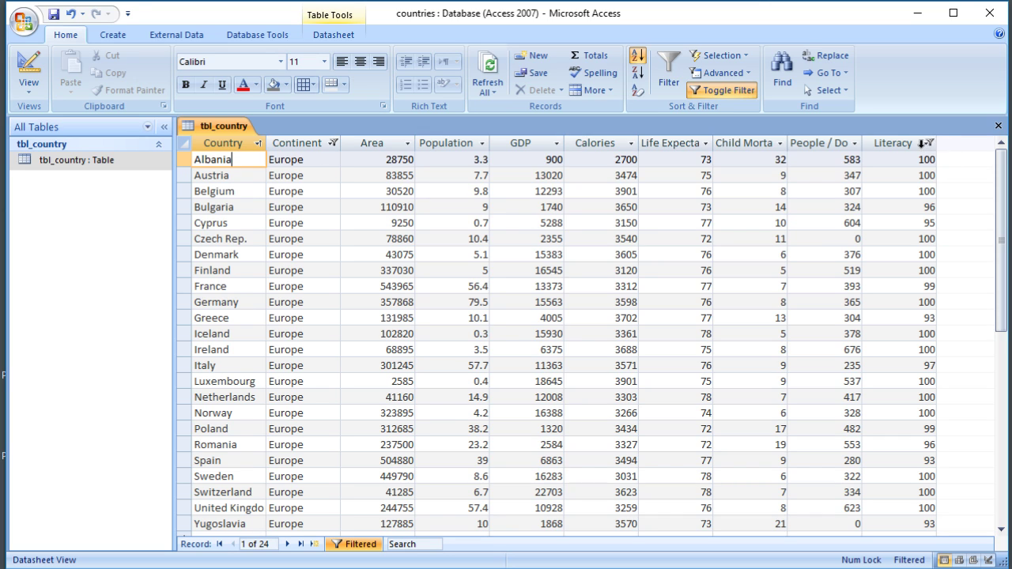
Clear the filter from the Literacy field and look through the full list of European countries
left_click(930, 144)
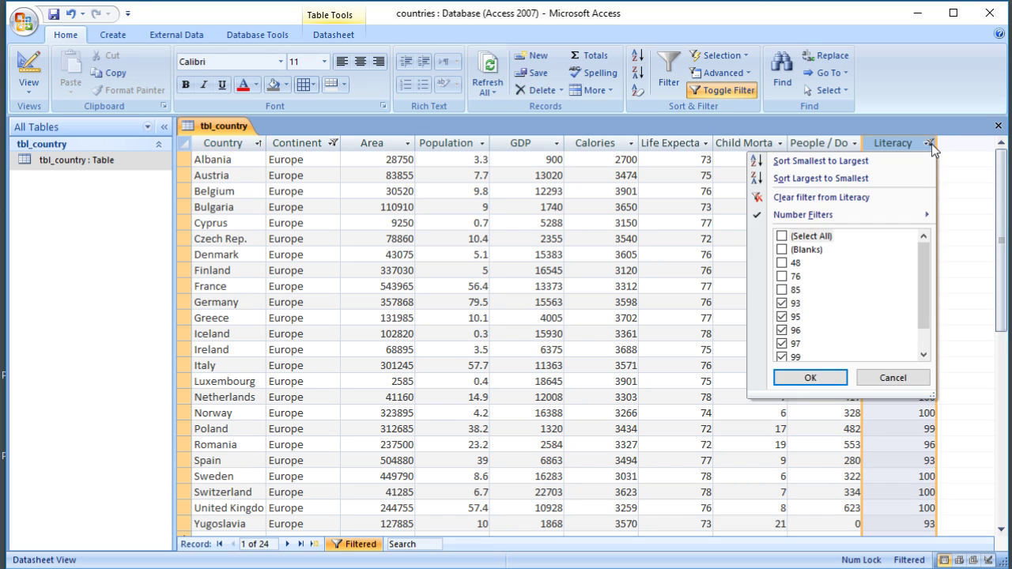
left_click(825, 197)
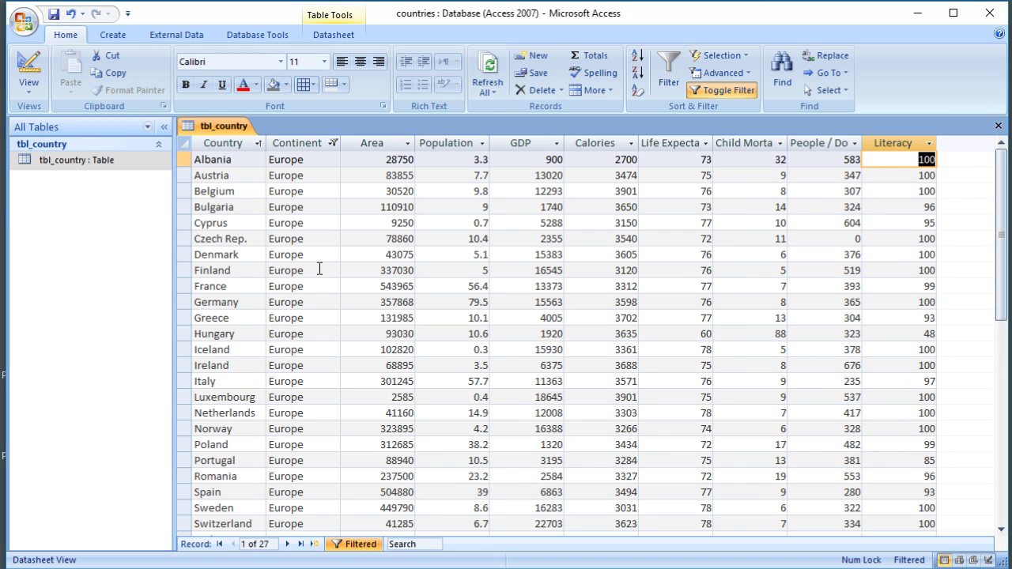
left_click(227, 159)
scroll(248, 217, "down", 9)
scroll(249, 217, "up", 5)
left_click(249, 383)
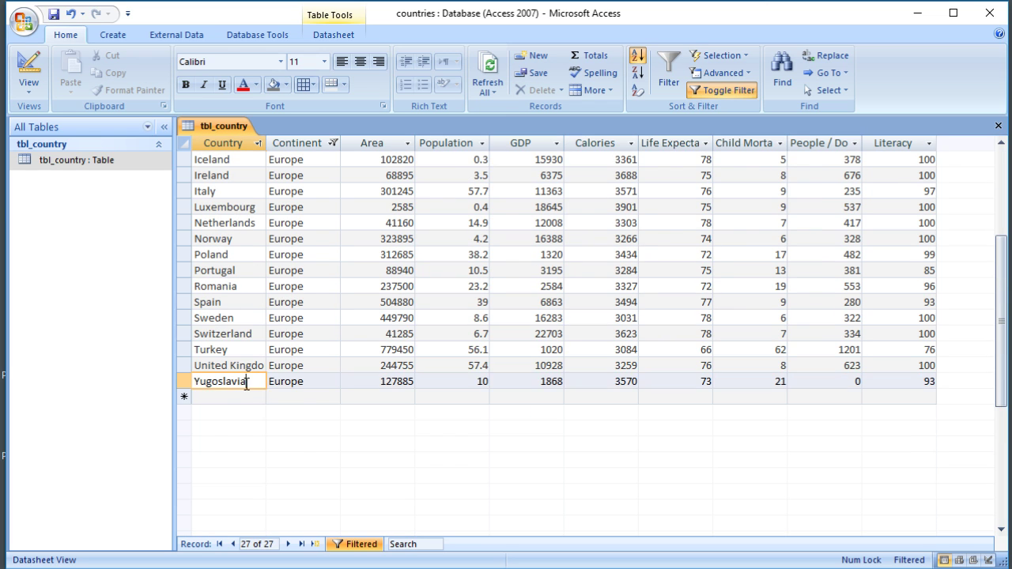
scroll(248, 379, "up", 4)
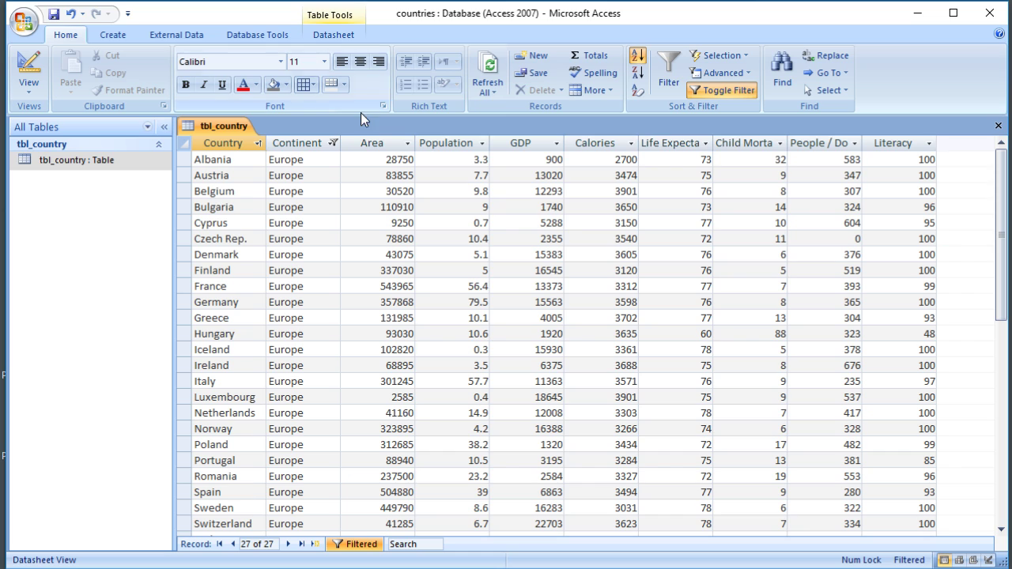
Close the tbl_country table without saving the changes to its design
left_click(997, 126)
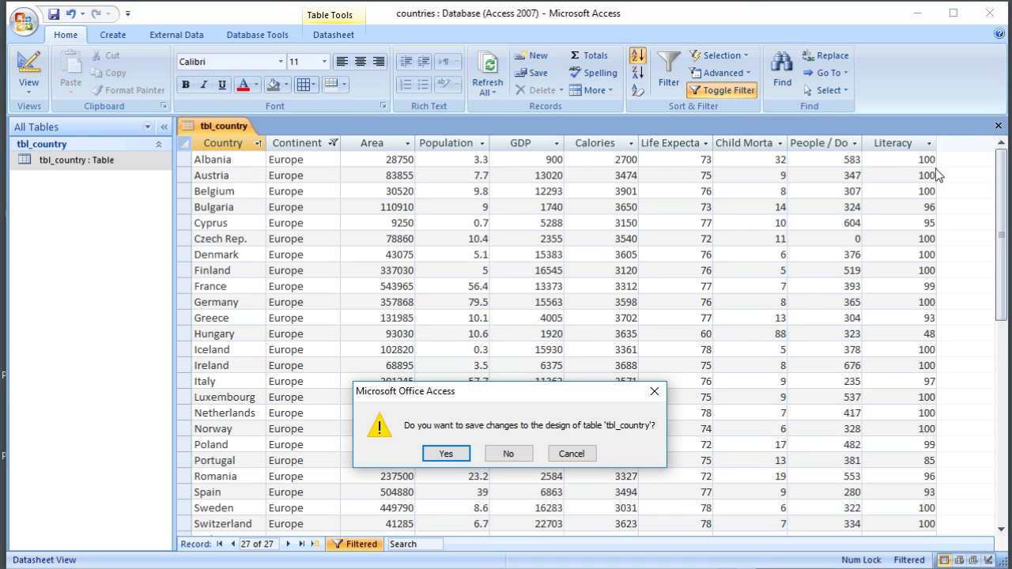
left_click(512, 454)
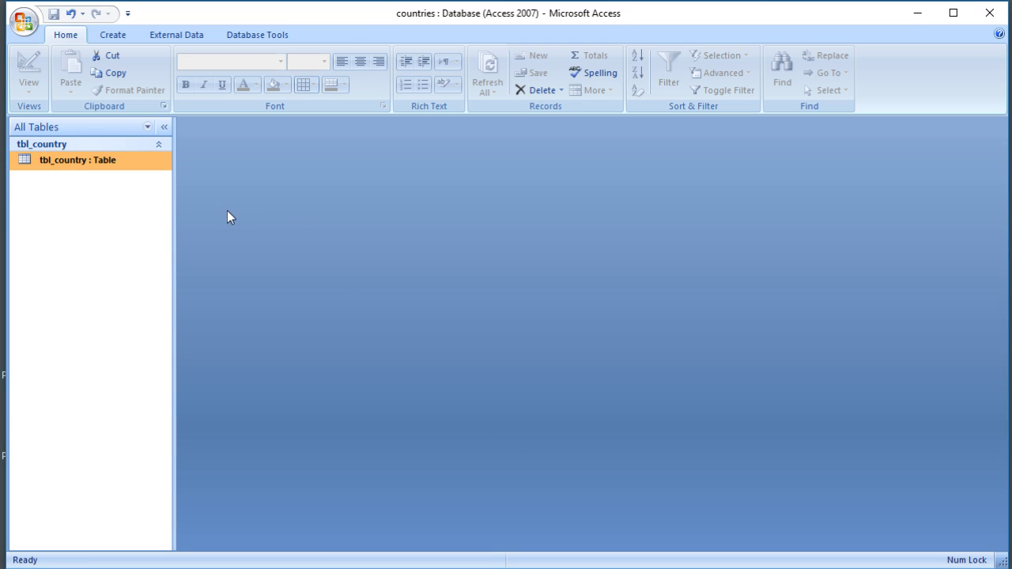
Create a new query in Design view and add the tbl_country table as its source
left_click(114, 38)
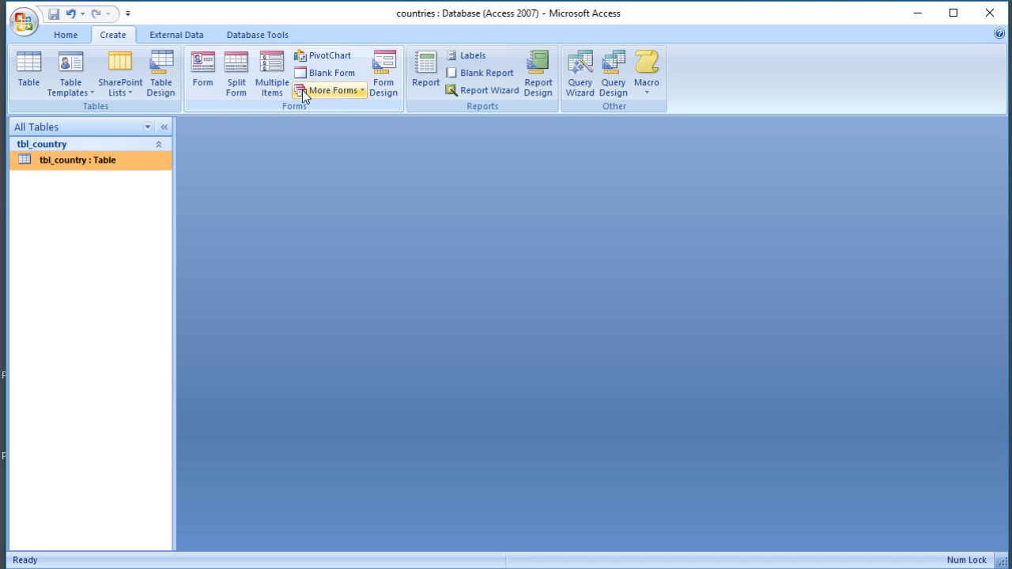
left_click(617, 90)
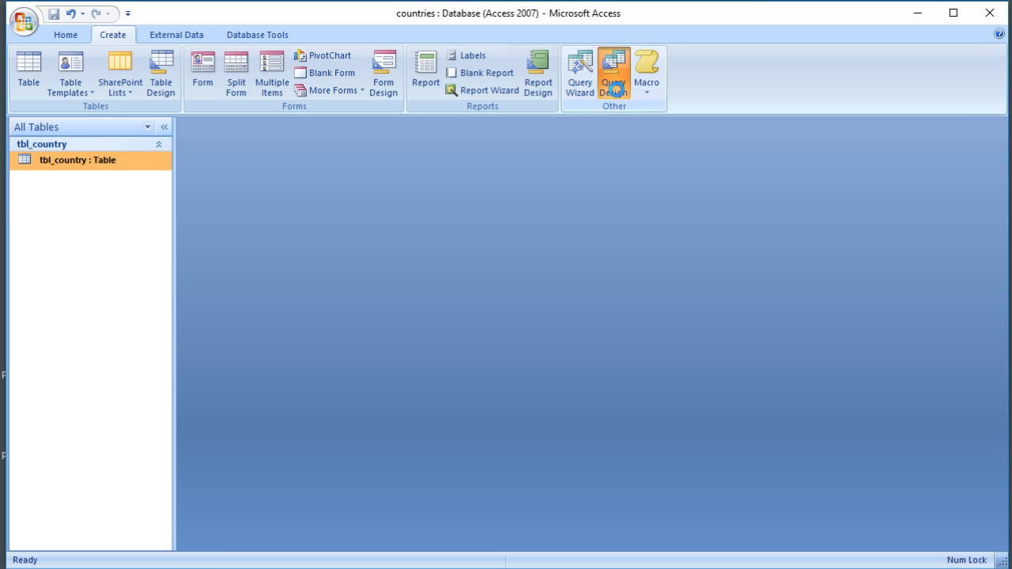
left_click_drag(478, 388, 432, 191)
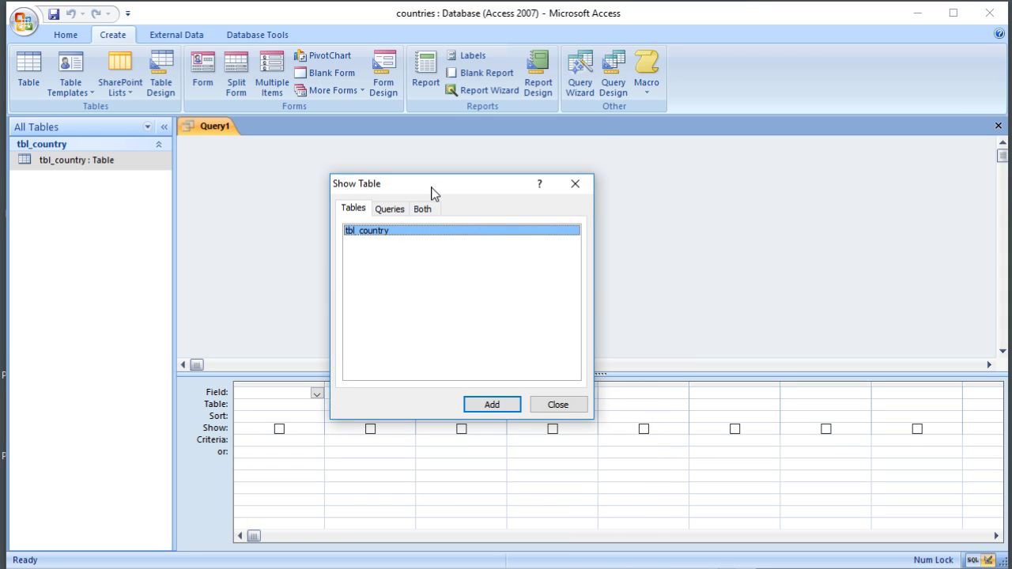
double_click(406, 237)
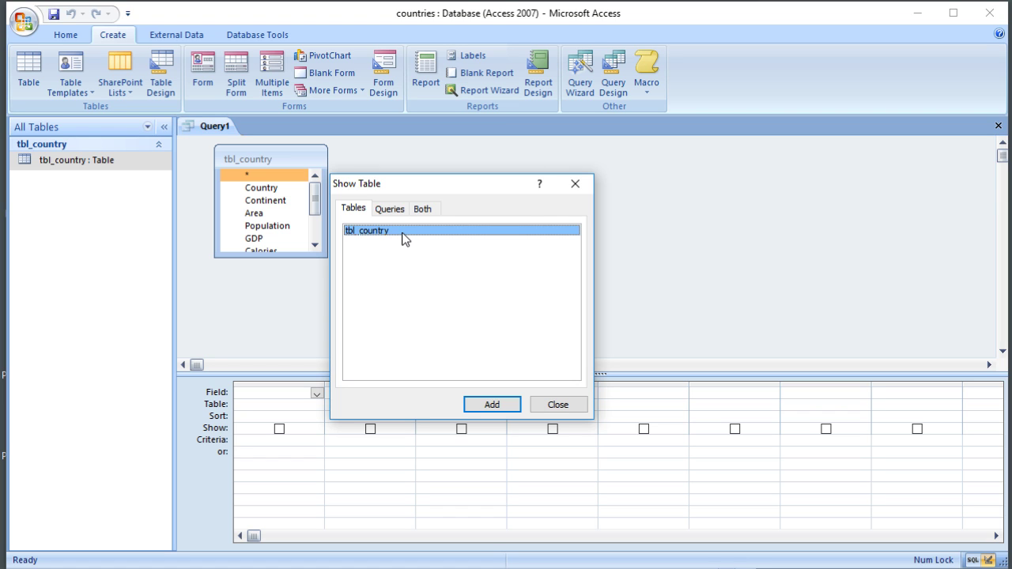
left_click(548, 410)
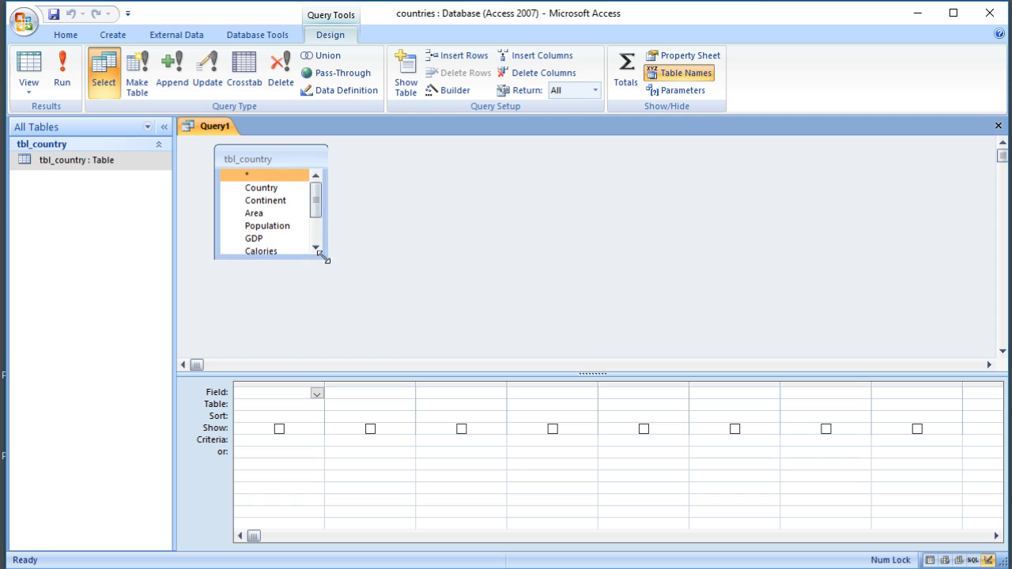
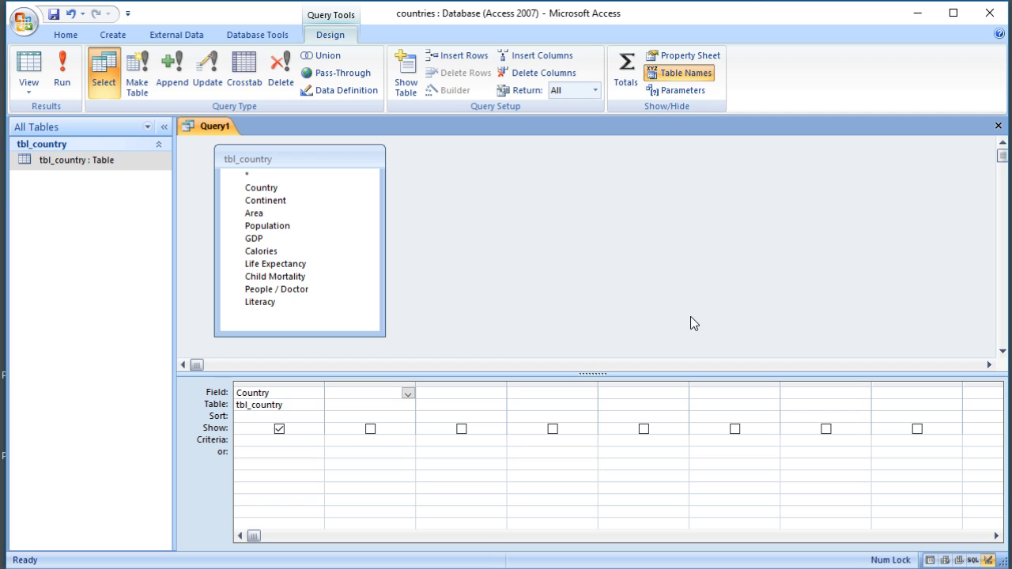
Add the Continent field to the query grid and set its criterion to "Europe"
left_click(369, 241)
double_click(274, 201)
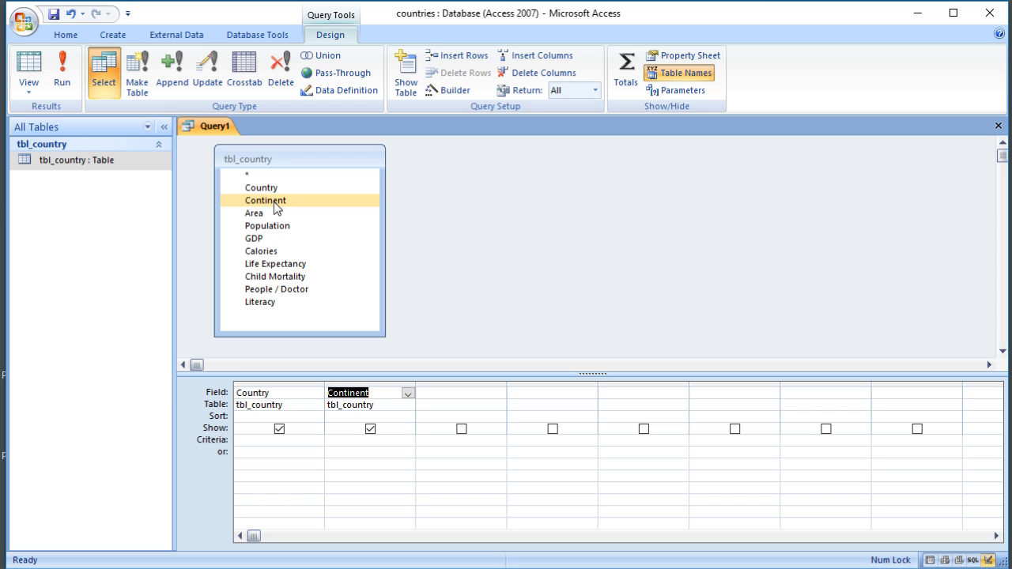
left_click(209, 445)
left_click(352, 440)
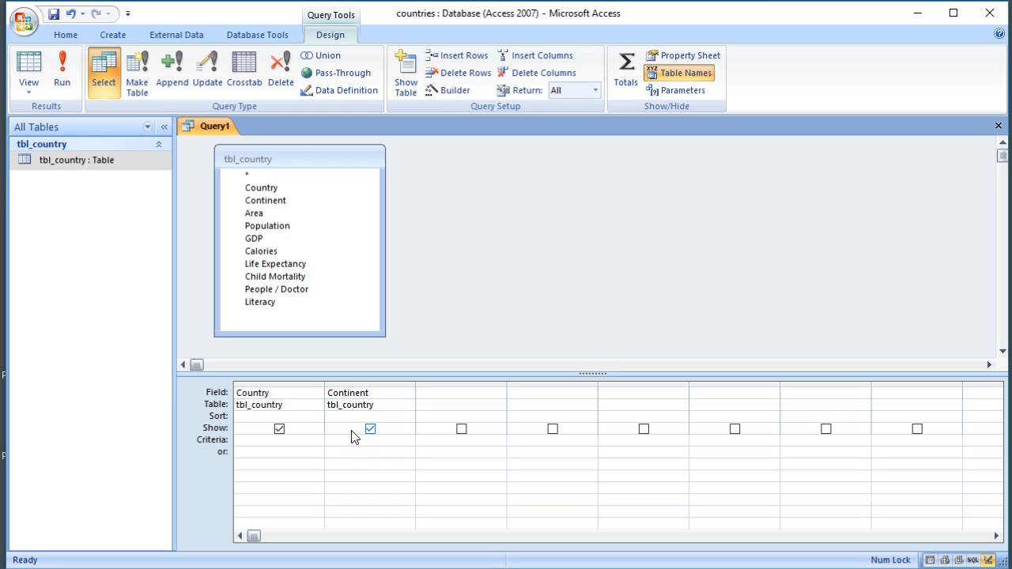
type("Europe")
left_click(391, 451)
left_click(254, 392)
left_click(372, 393)
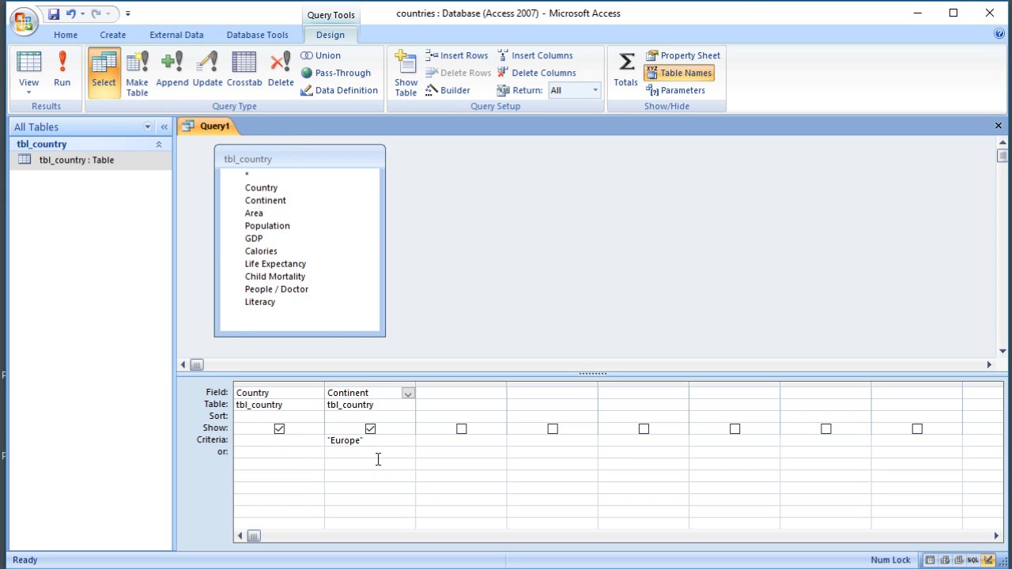
left_click_drag(374, 442, 328, 442)
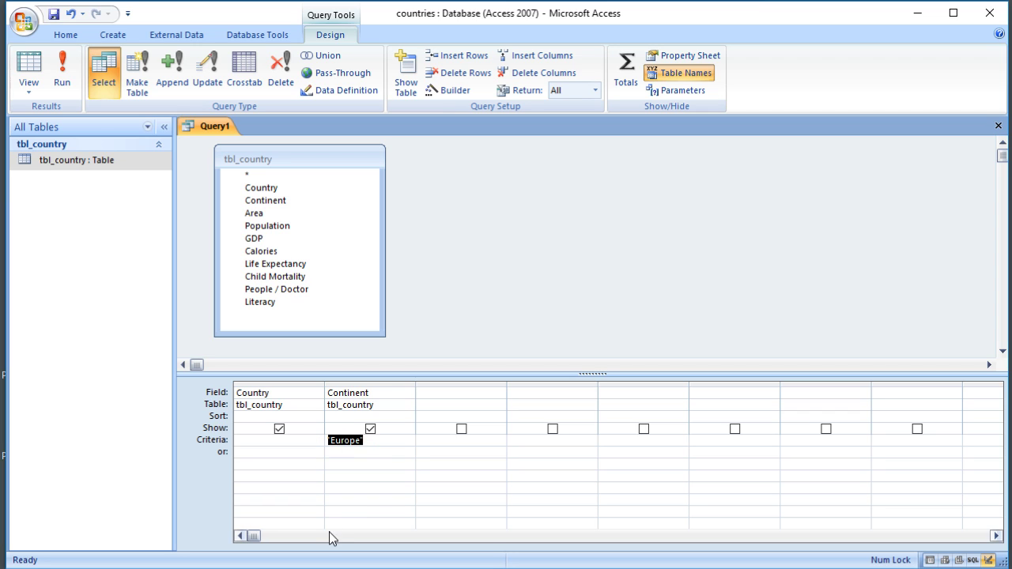
left_click(366, 453)
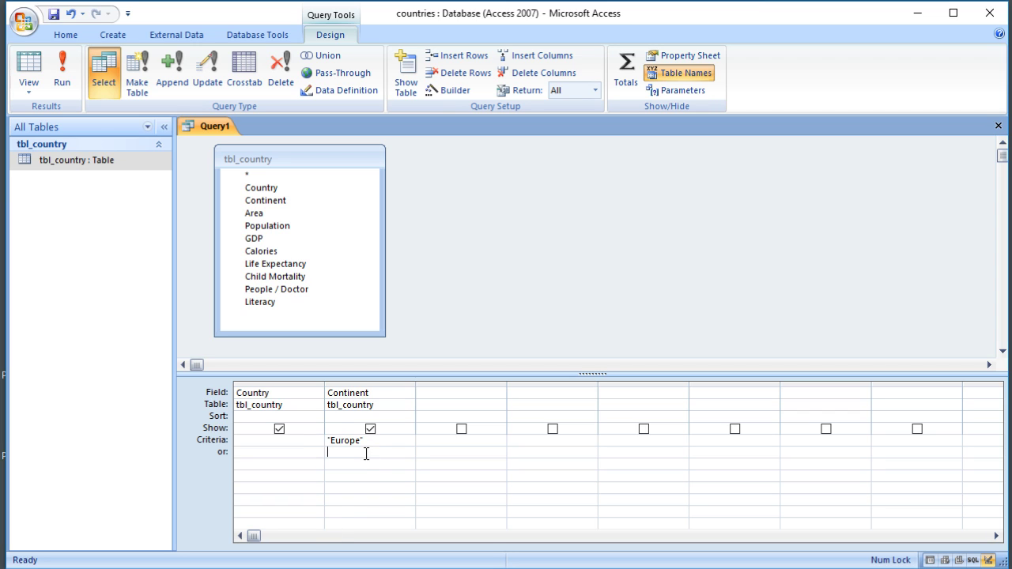
Sort the query by Country in ascending order, check the records in Datasheet view and return to Design view
left_click(293, 414)
left_click(317, 417)
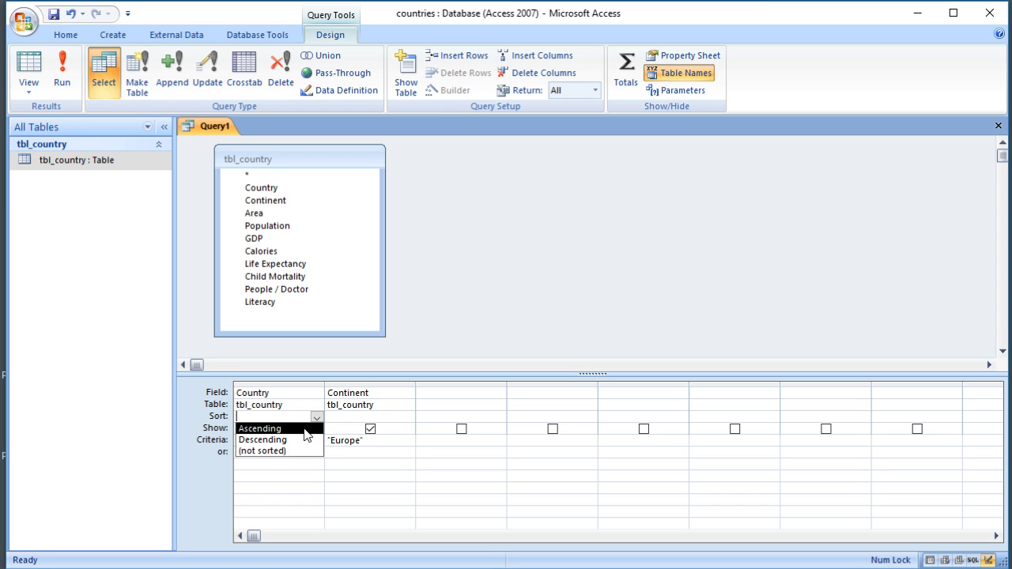
left_click(305, 430)
left_click(362, 485)
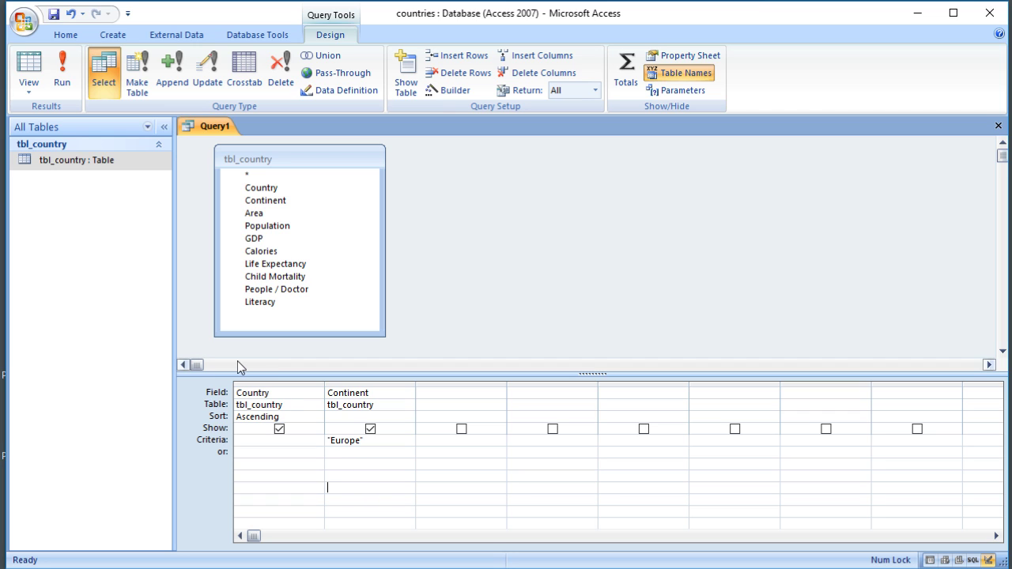
left_click(31, 71)
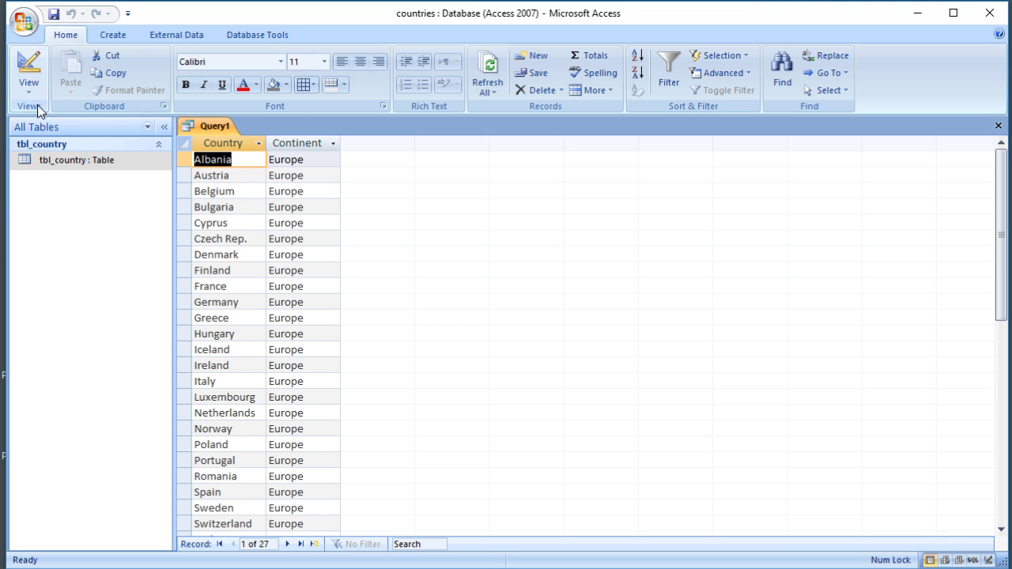
left_click(29, 75)
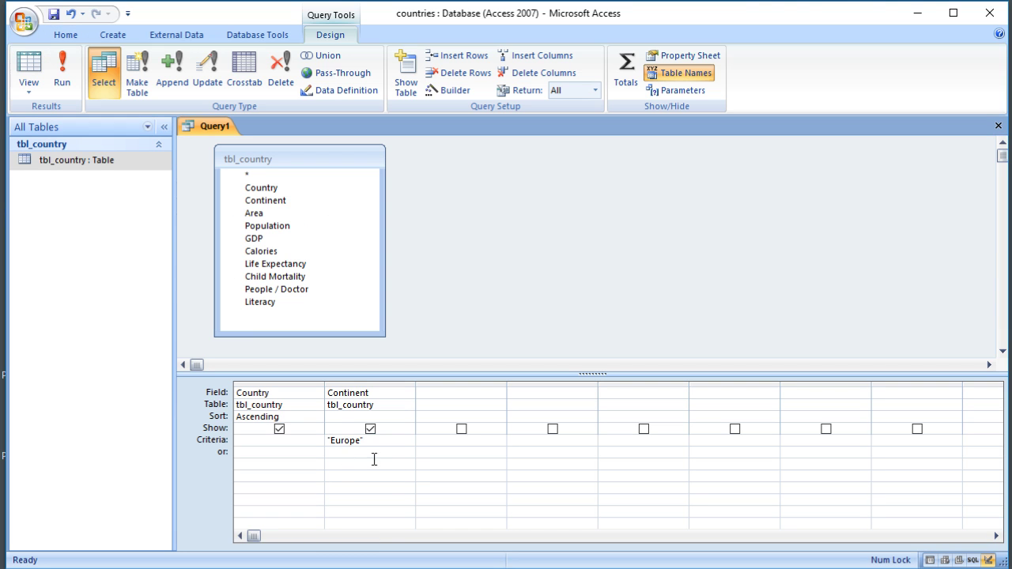
Hide the Continent field from the query output, review the resulting country list and return to Design view
left_click_drag(369, 441, 324, 443)
left_click(333, 467)
left_click(371, 429)
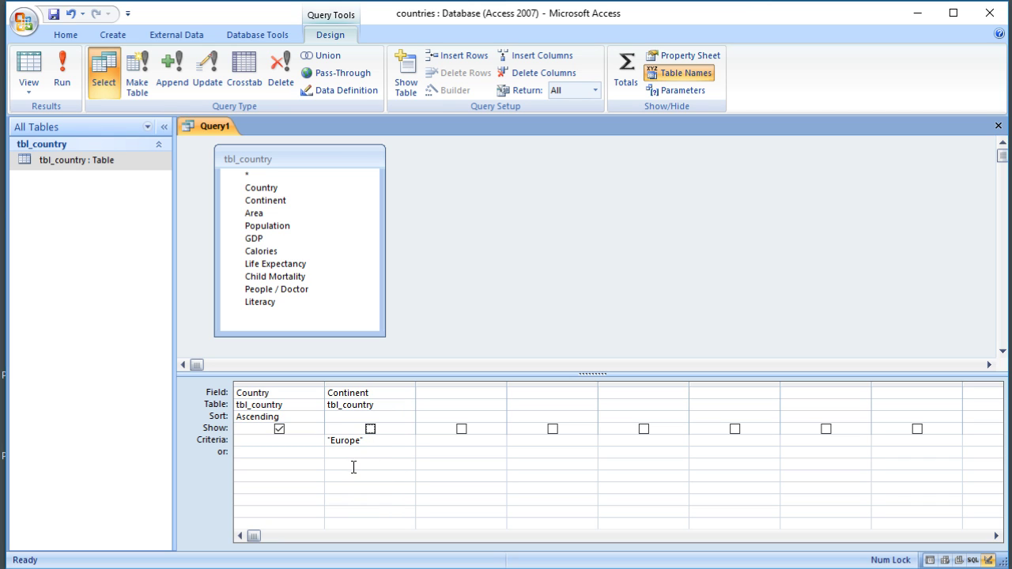
left_click(28, 80)
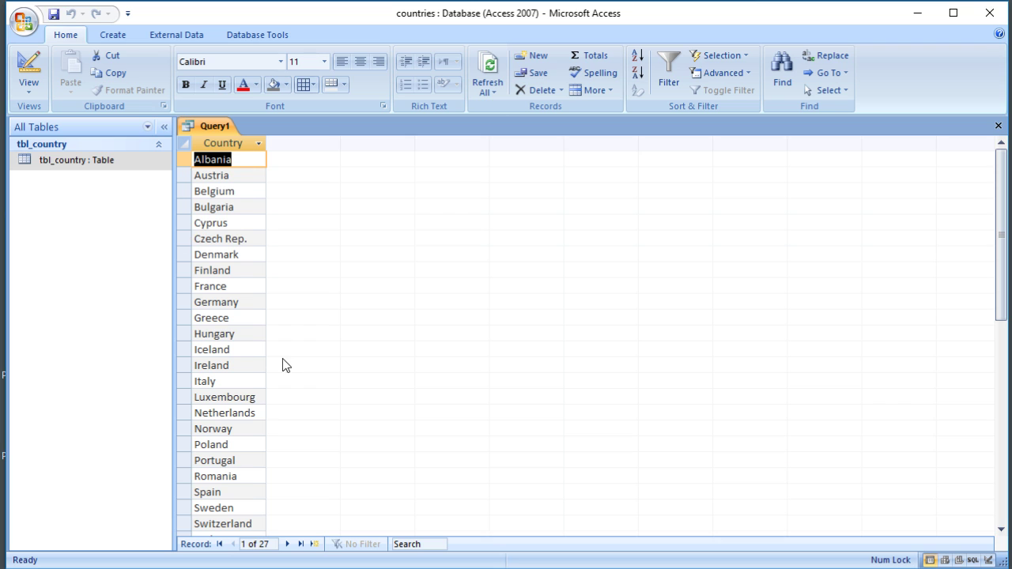
scroll(287, 360, "down", 6)
scroll(289, 395, "up", 3)
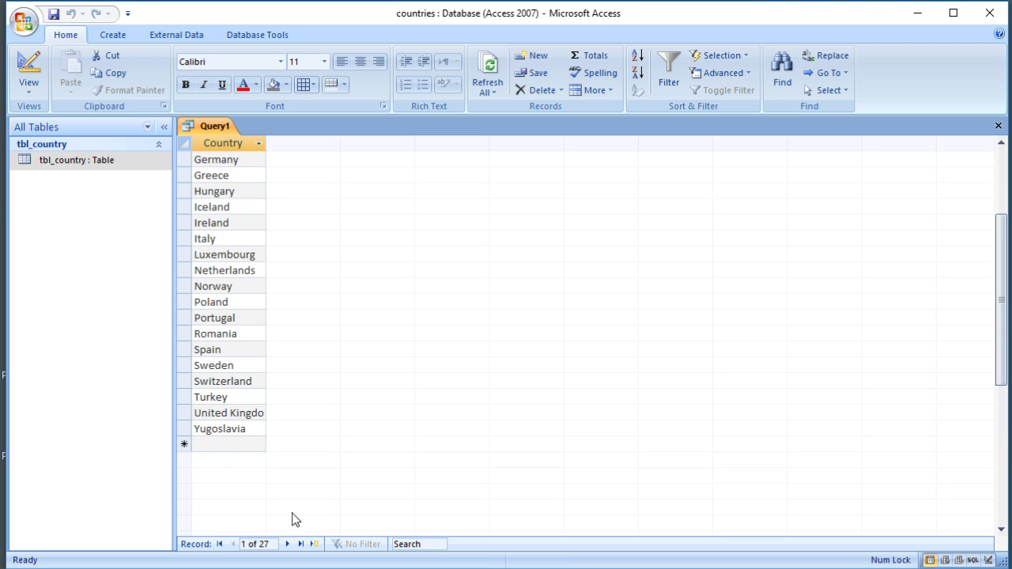
scroll(243, 405, "up", 3)
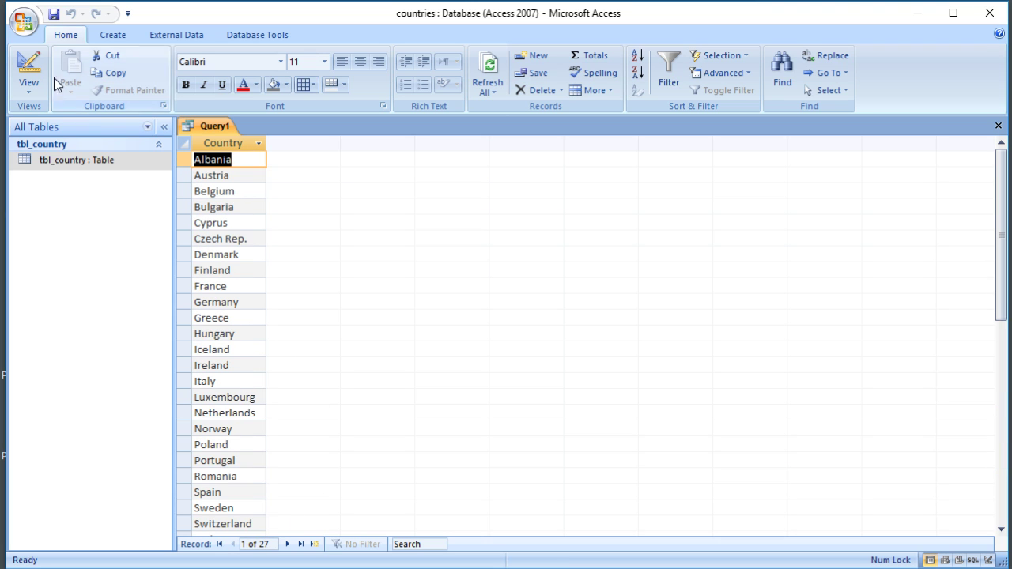
left_click(22, 73)
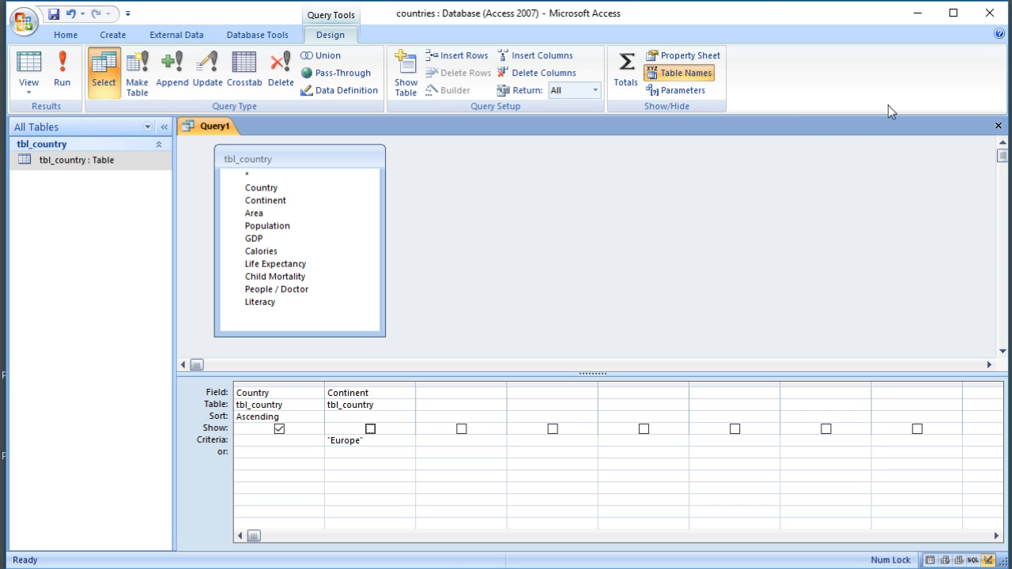
Close the query and save it under the name qry_europe
left_click(998, 126)
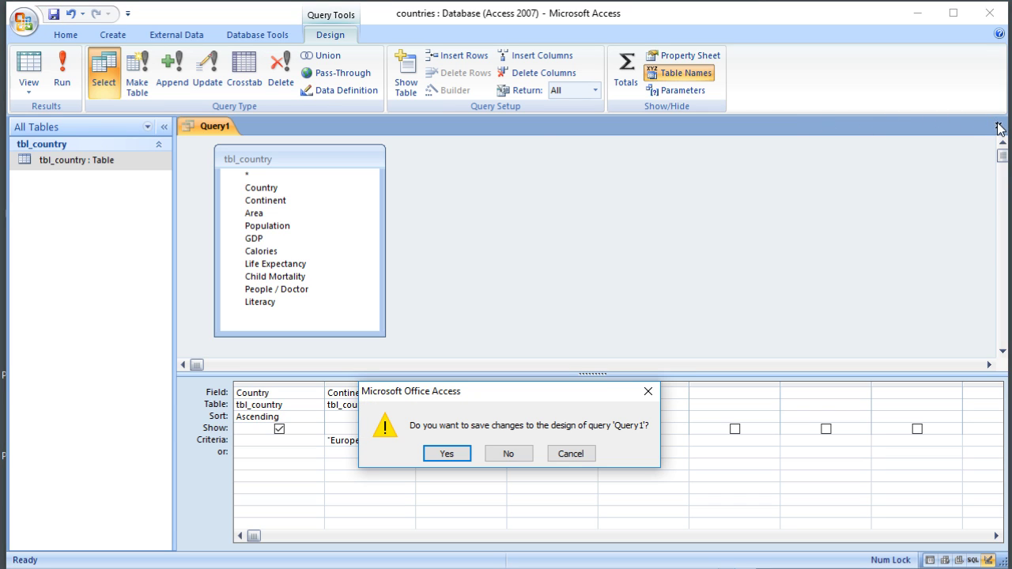
left_click(447, 454)
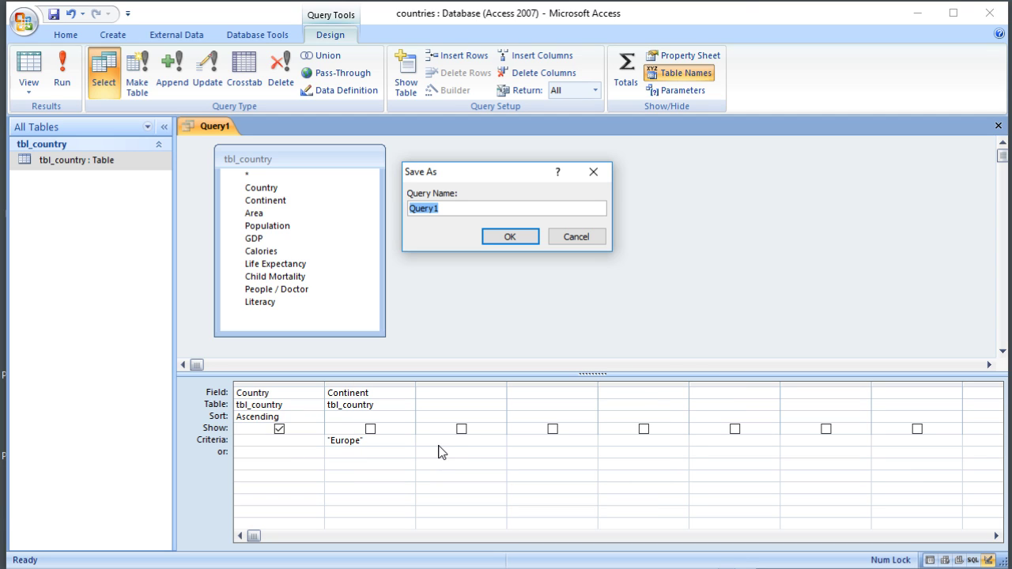
type("qry_europe")
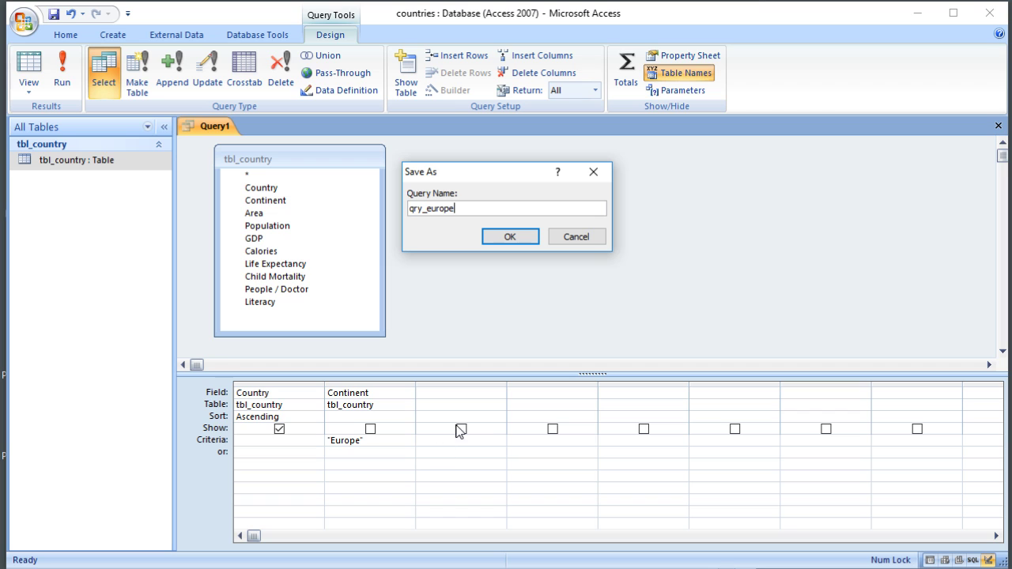
left_click(507, 239)
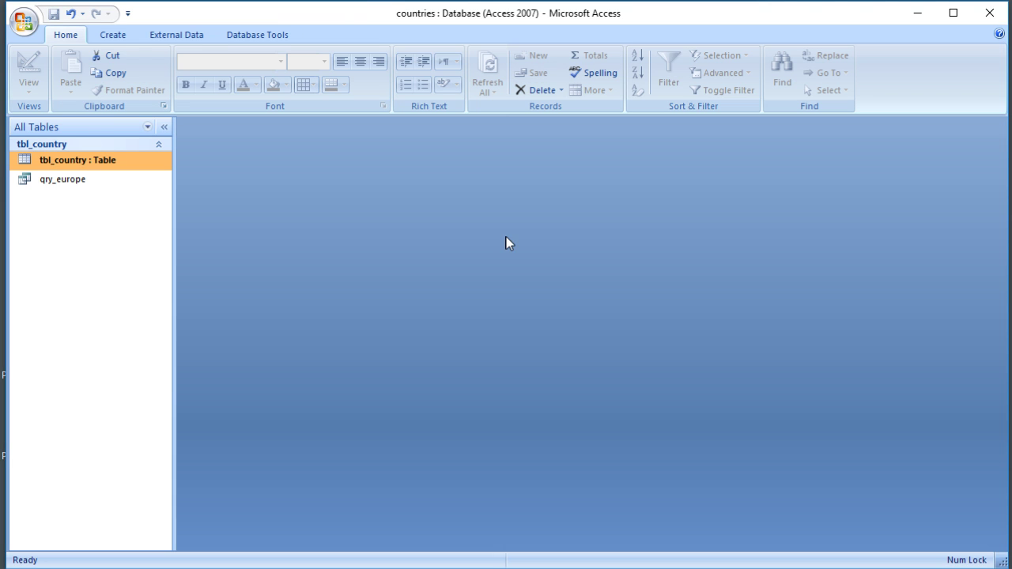
Open the saved qry_europe query in Datasheet view, review the country list and close it
left_click(85, 180)
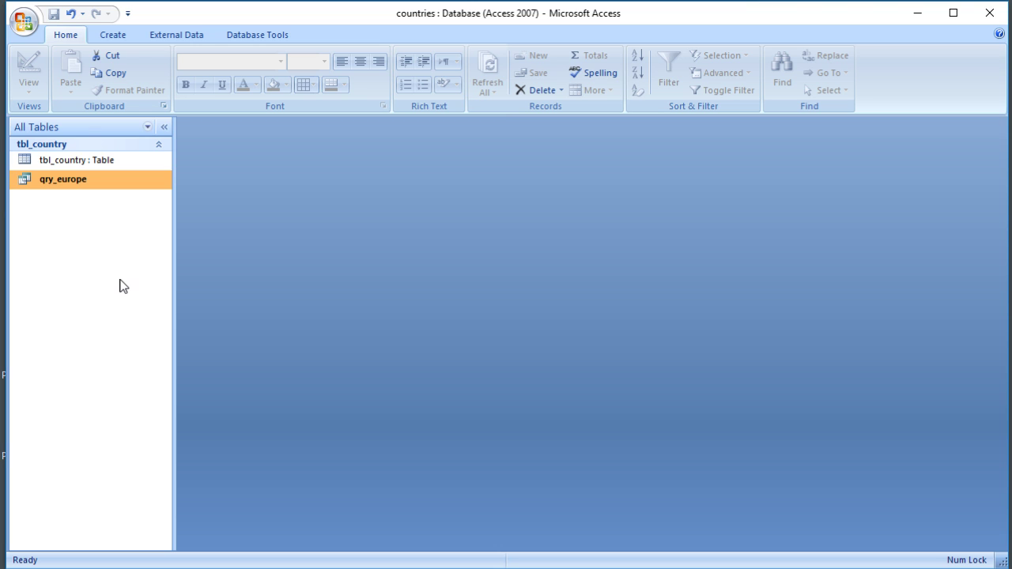
double_click(69, 182)
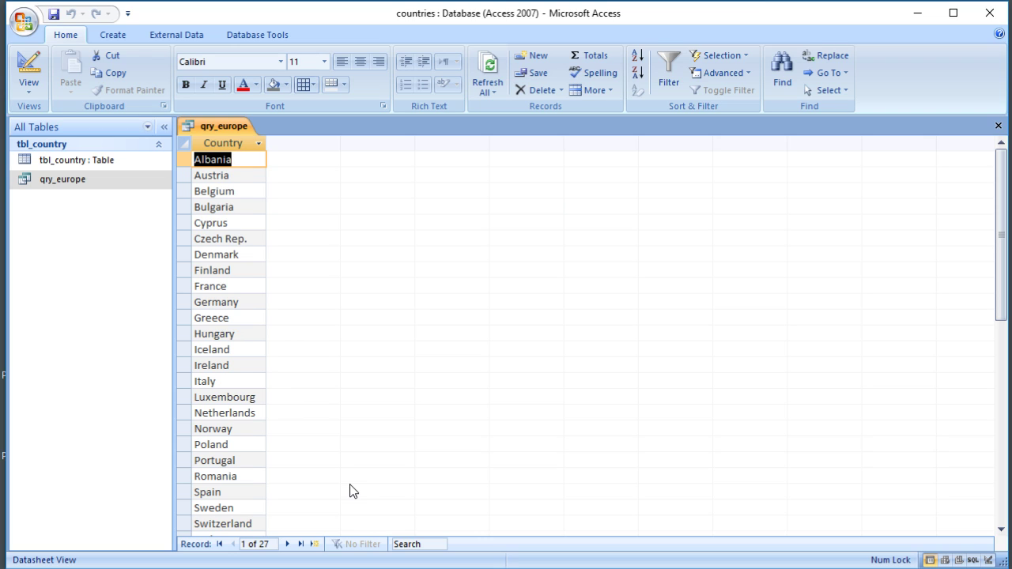
left_click(998, 126)
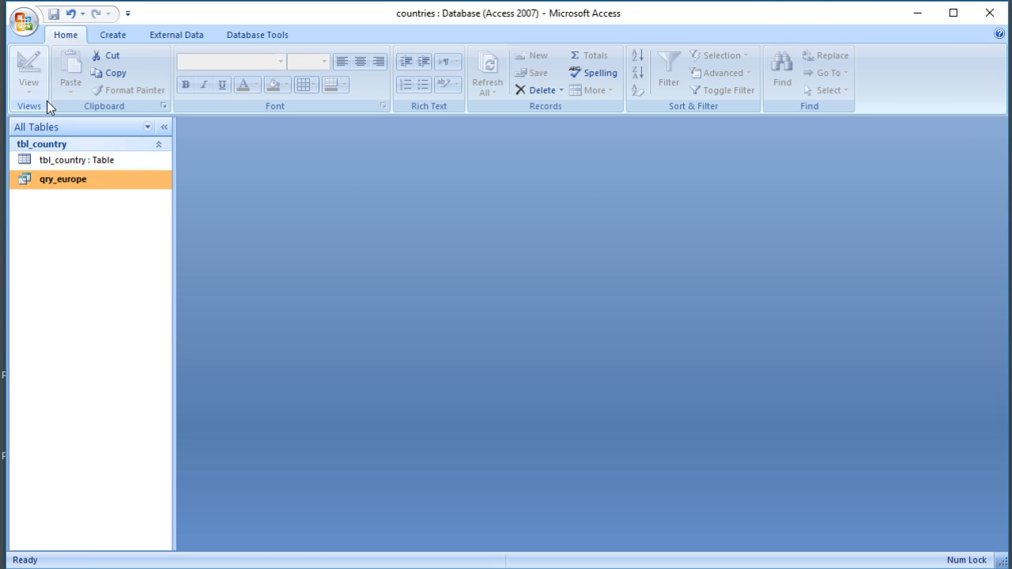
Open qry_europe in Design view and close it, and view its records once more in Datasheet view before closing the query
right_click(76, 180)
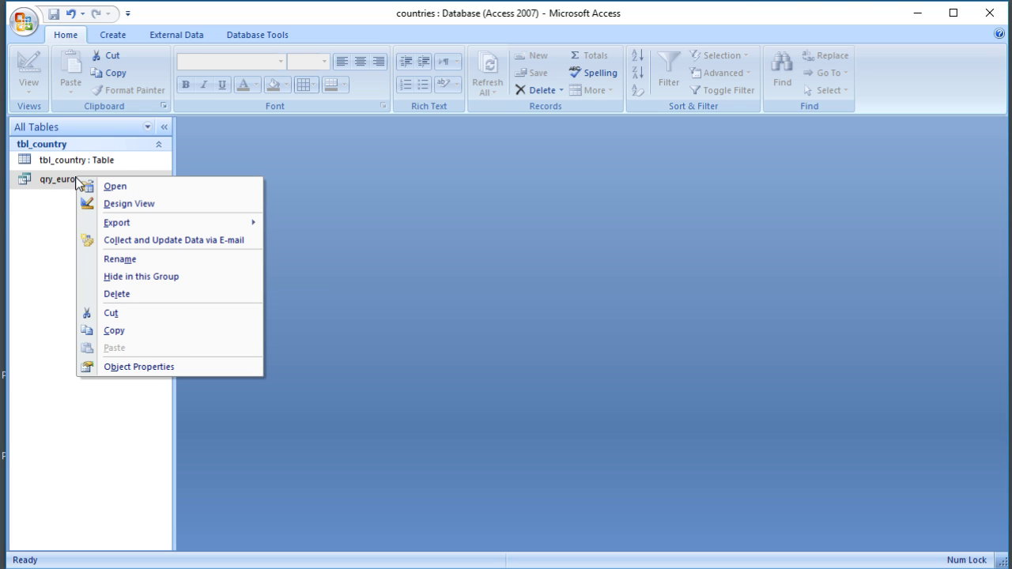
left_click(124, 204)
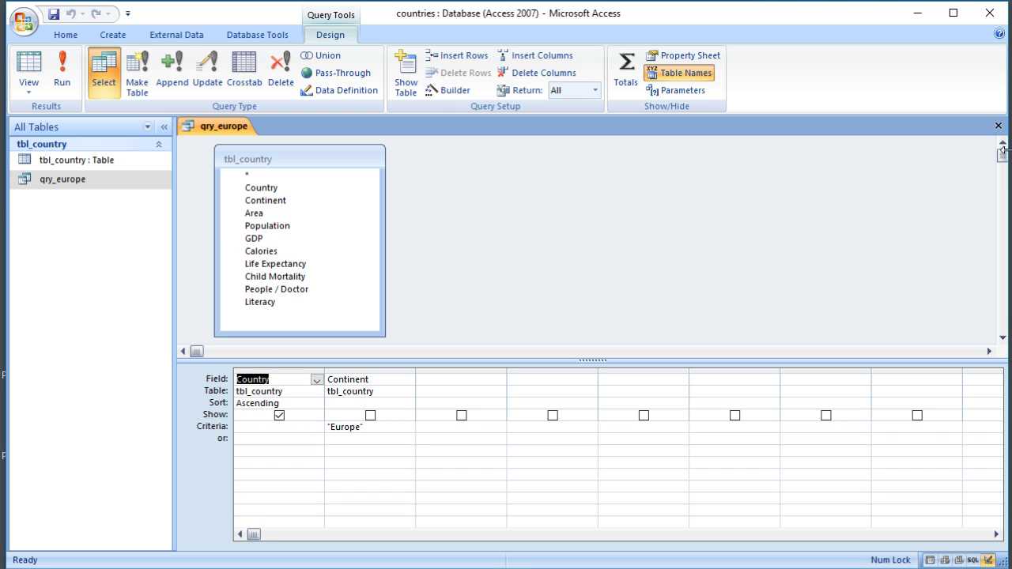
left_click(998, 126)
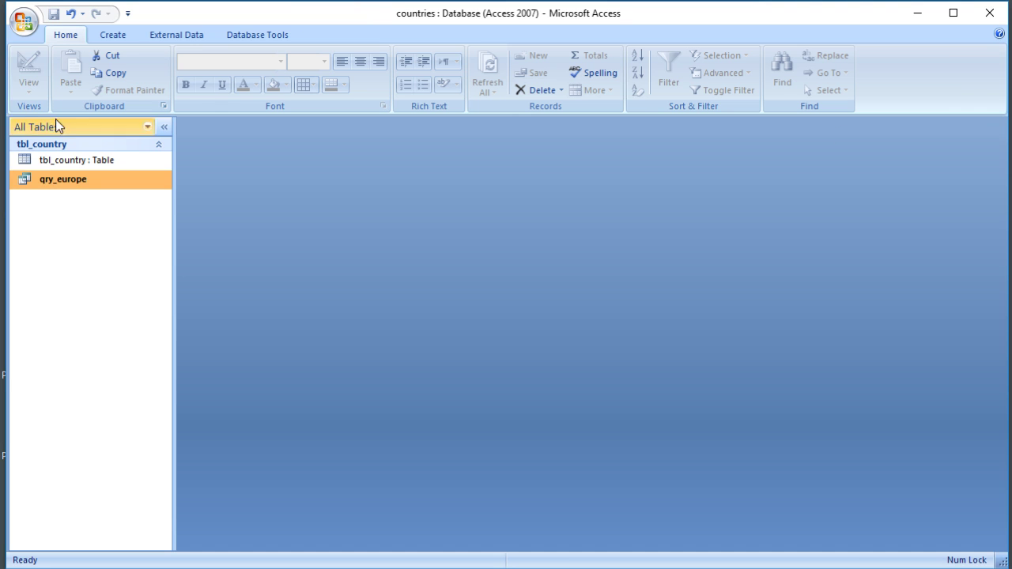
double_click(97, 186)
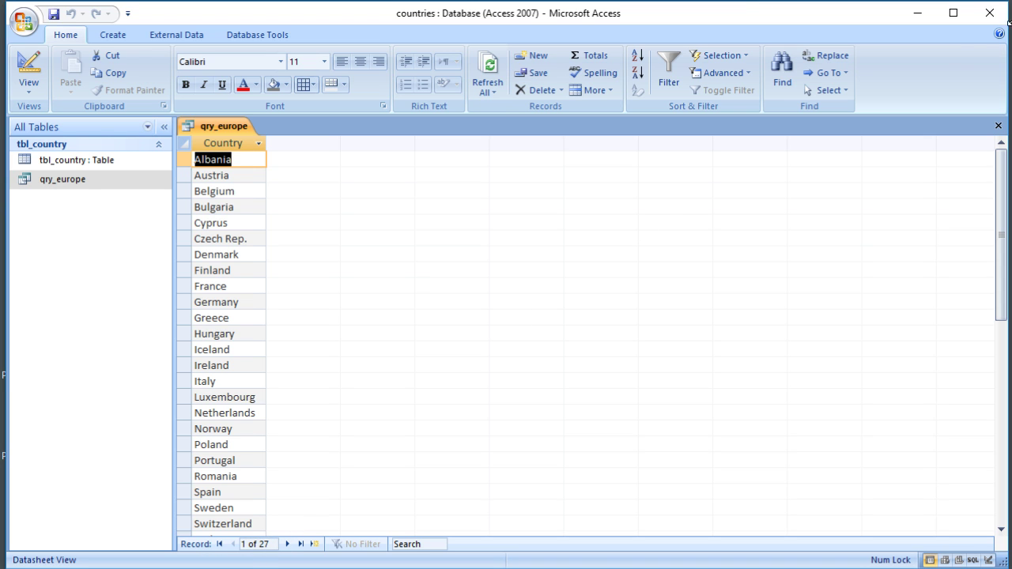
left_click(998, 126)
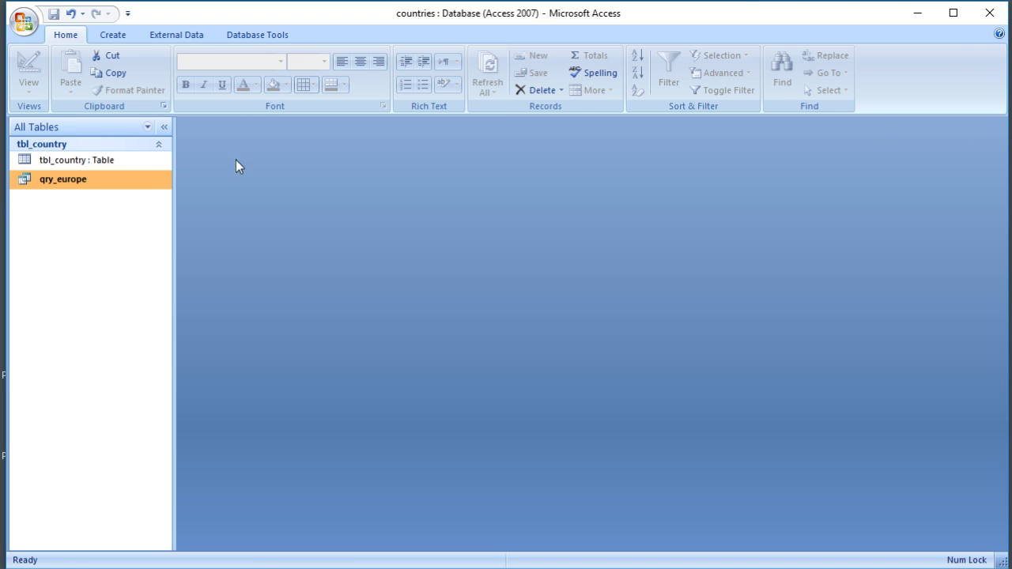
In tbl_country, change Switzerland's continent to Asia, and open qry_europe to check its country list before closing the query
double_click(89, 162)
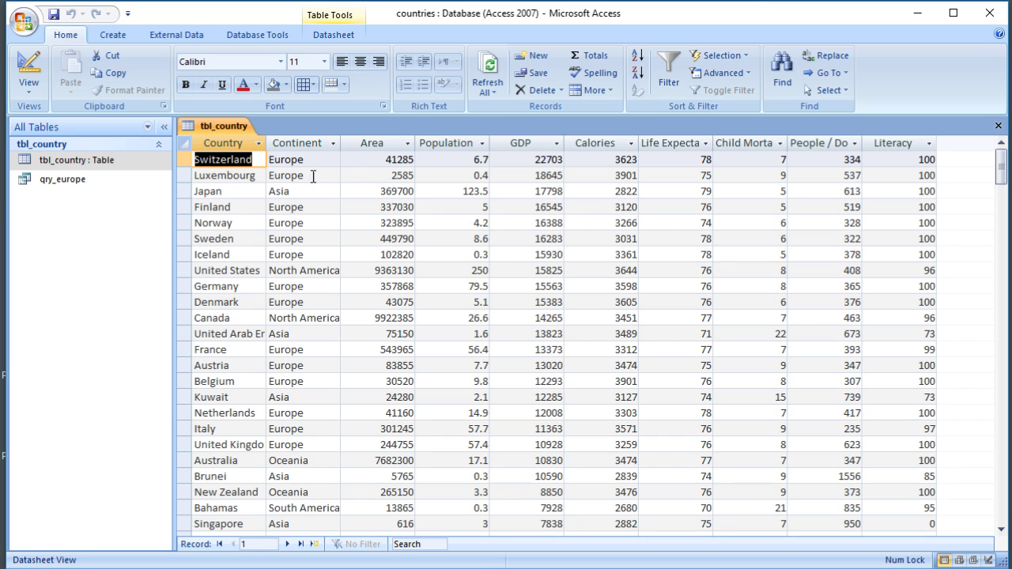
key("Tab")
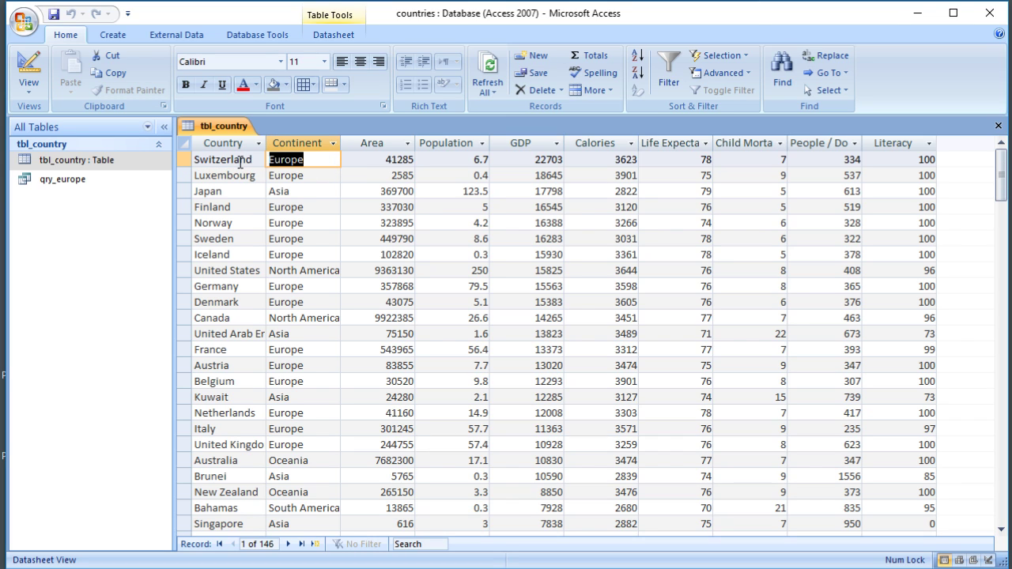
type("Asia")
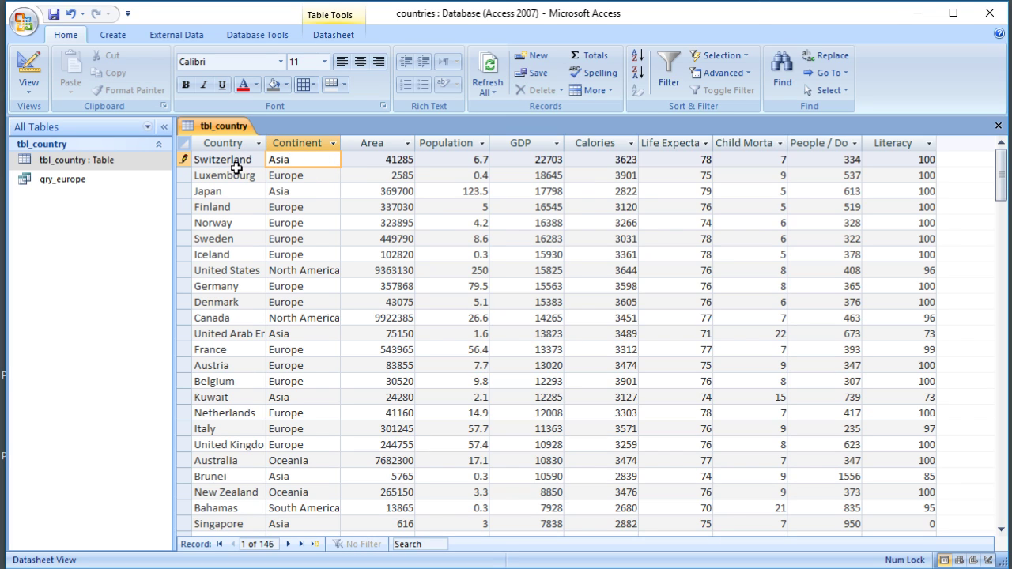
left_click(235, 176)
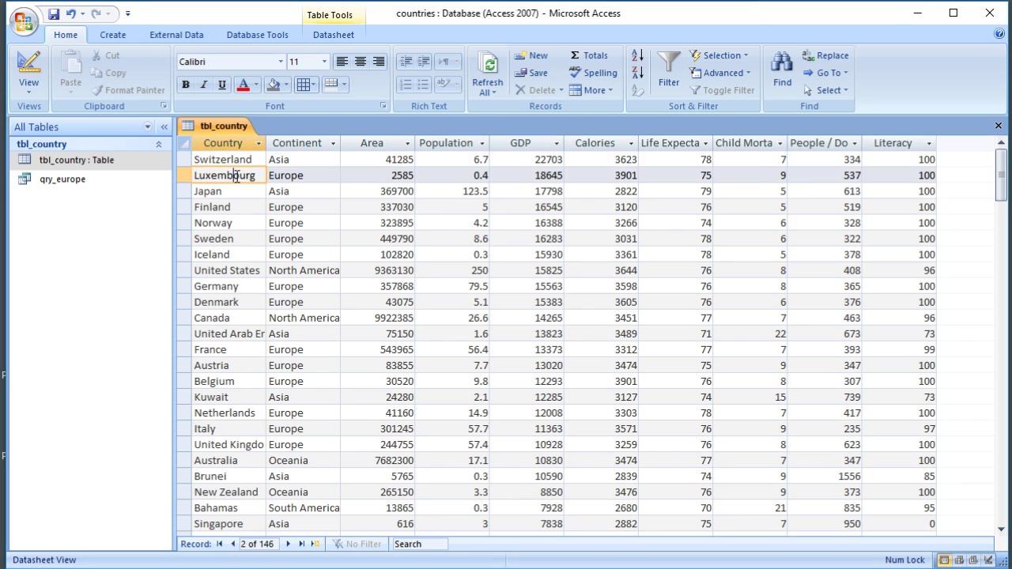
double_click(86, 184)
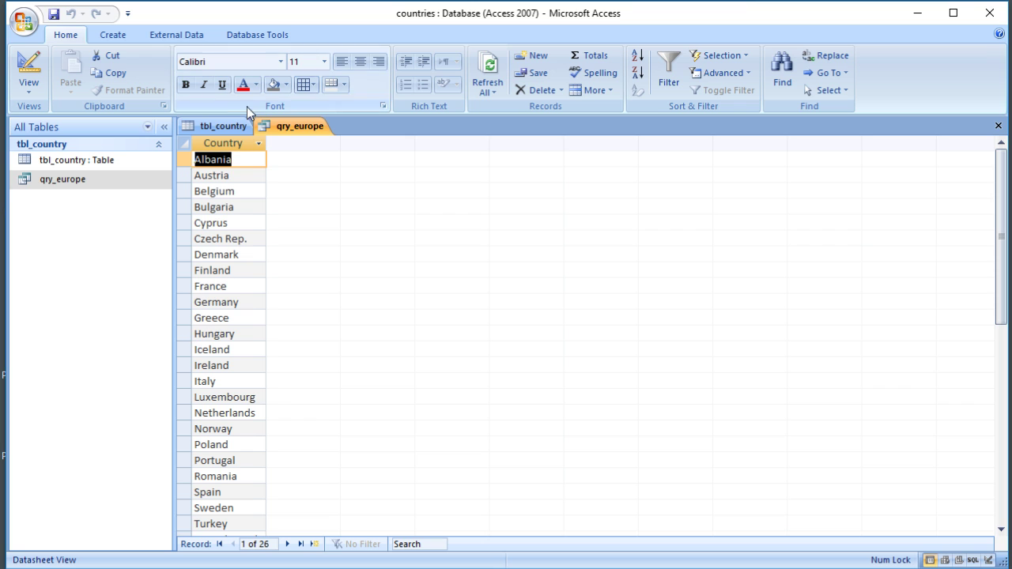
left_click(998, 126)
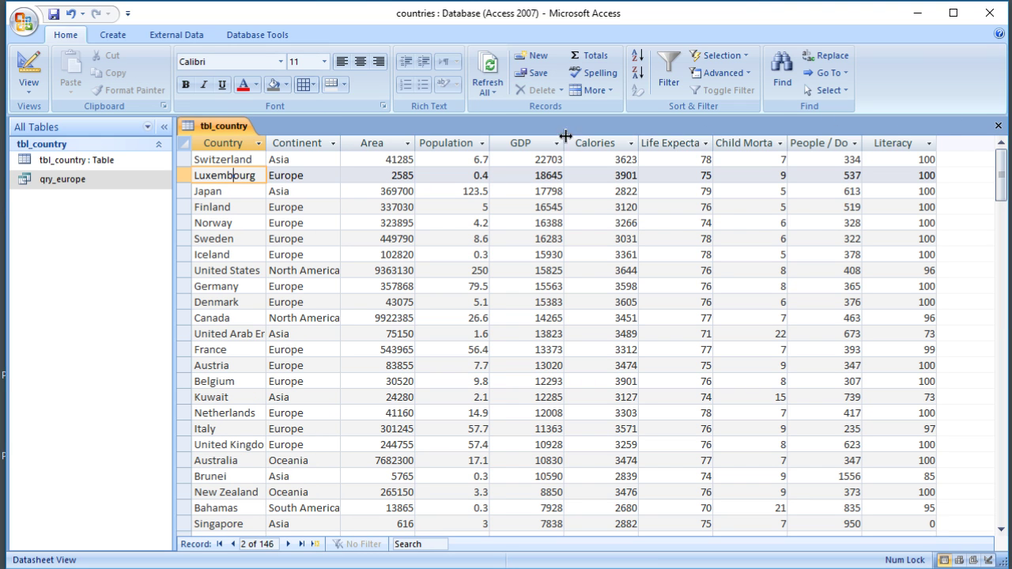
Set Switzerland's continent back to Europe in tbl_country and reopen qry_europe to check its country list
left_click(314, 158)
key("BackSpace")
key("BackSpace")
key("BackSpace")
key("BackSpace")
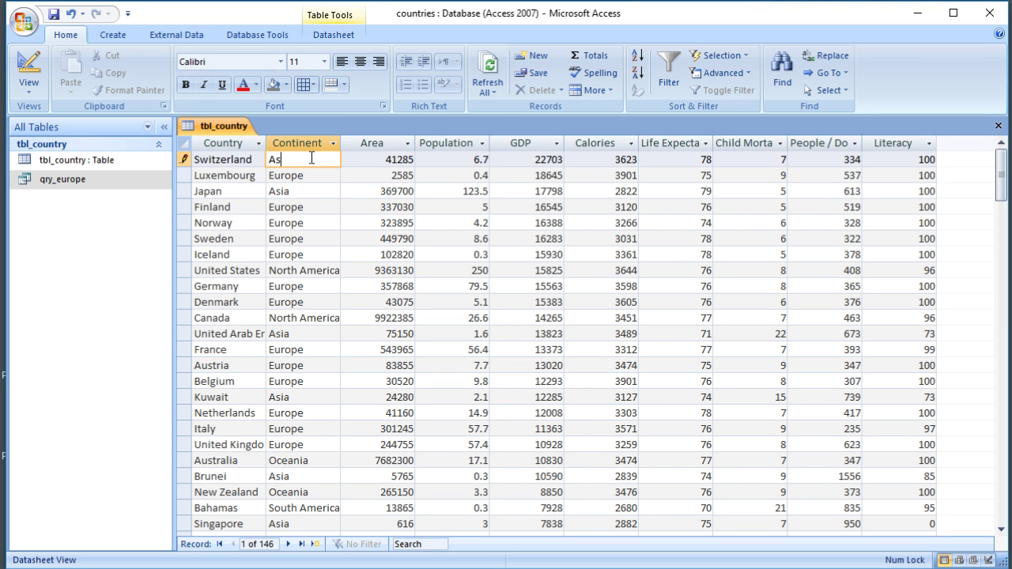
type("Europe")
left_click(310, 173)
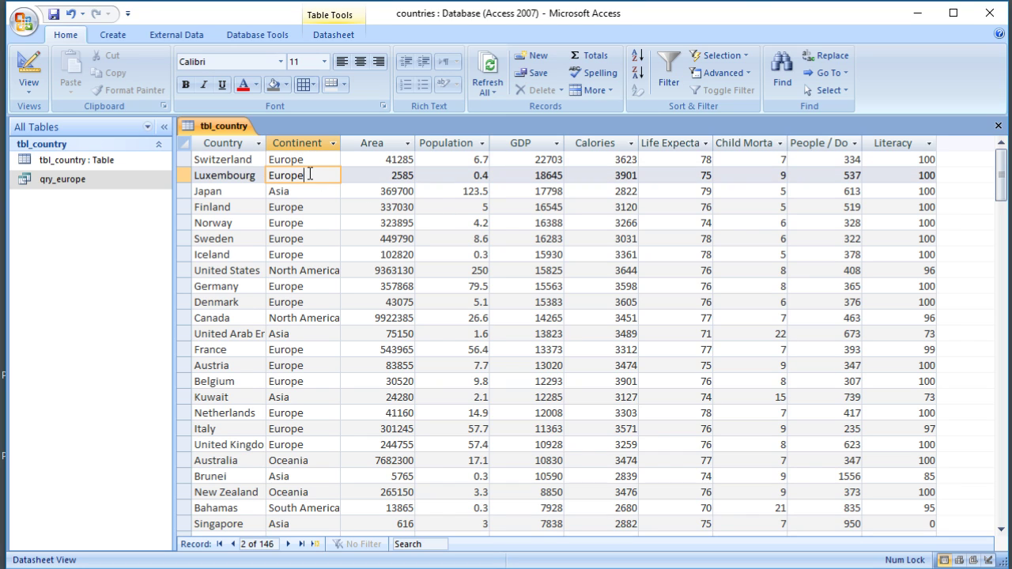
double_click(63, 180)
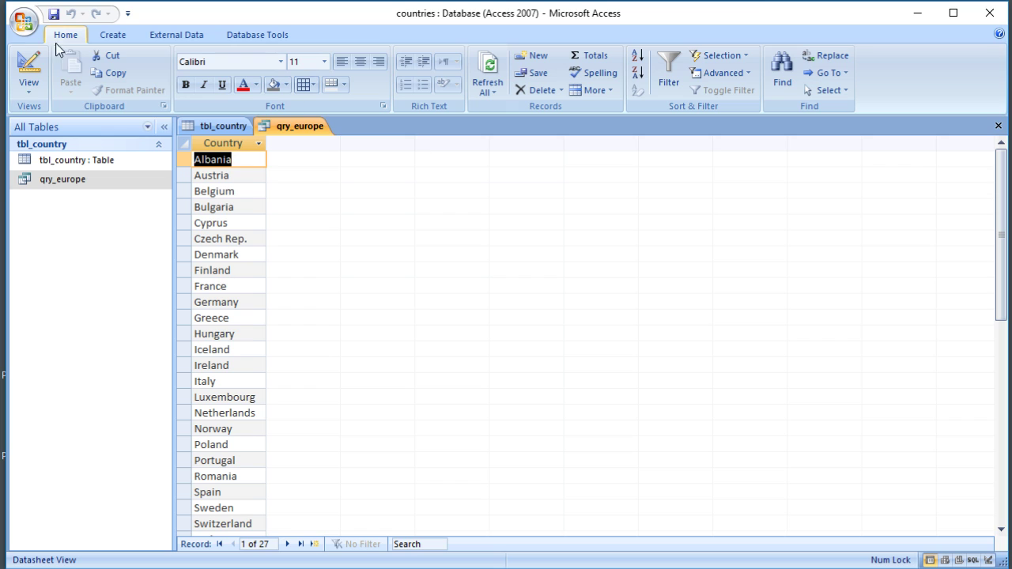
Review the qry_europe grid in Design view and switch the query to SQL view
left_click(28, 92)
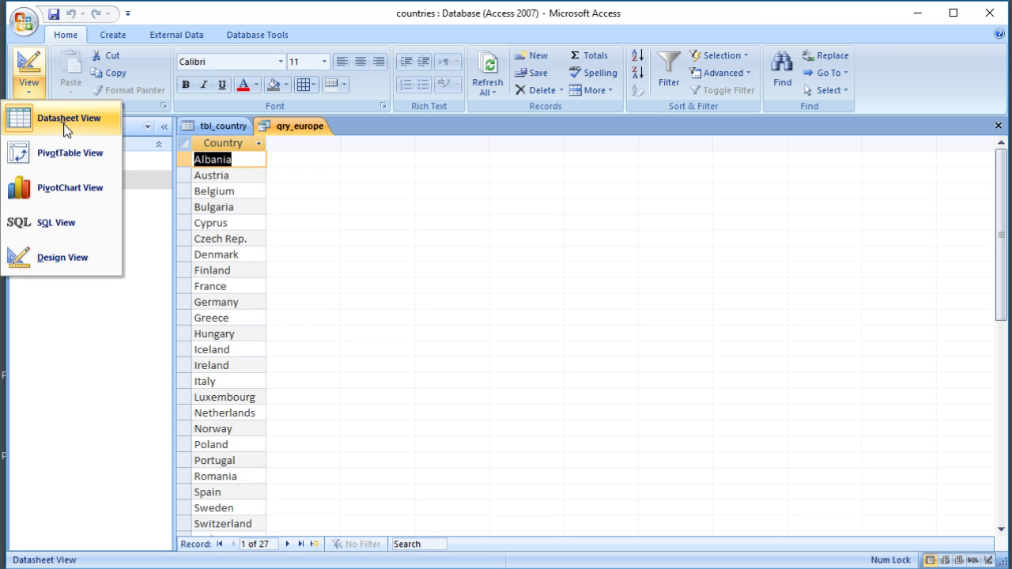
left_click(74, 272)
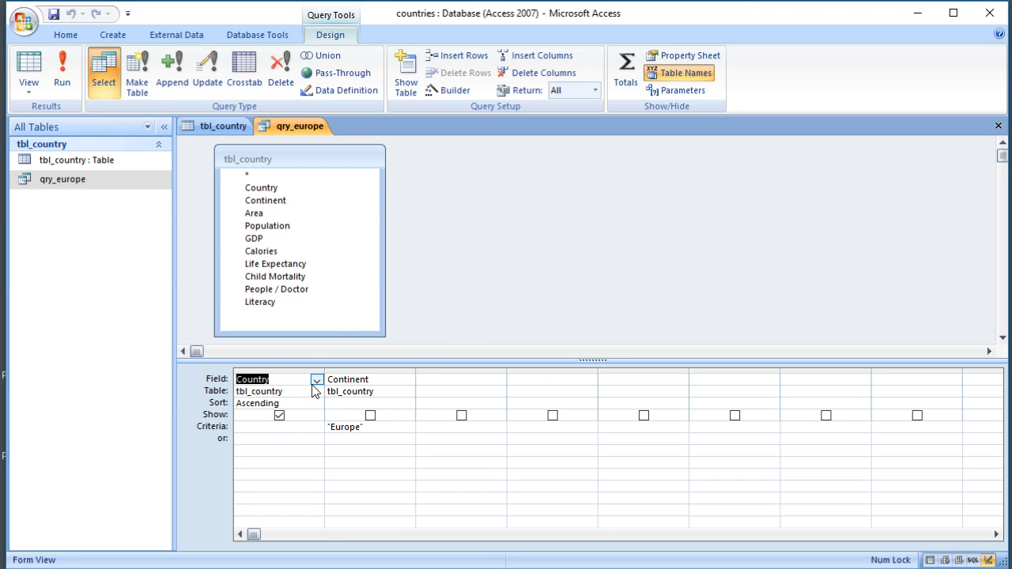
left_click(28, 90)
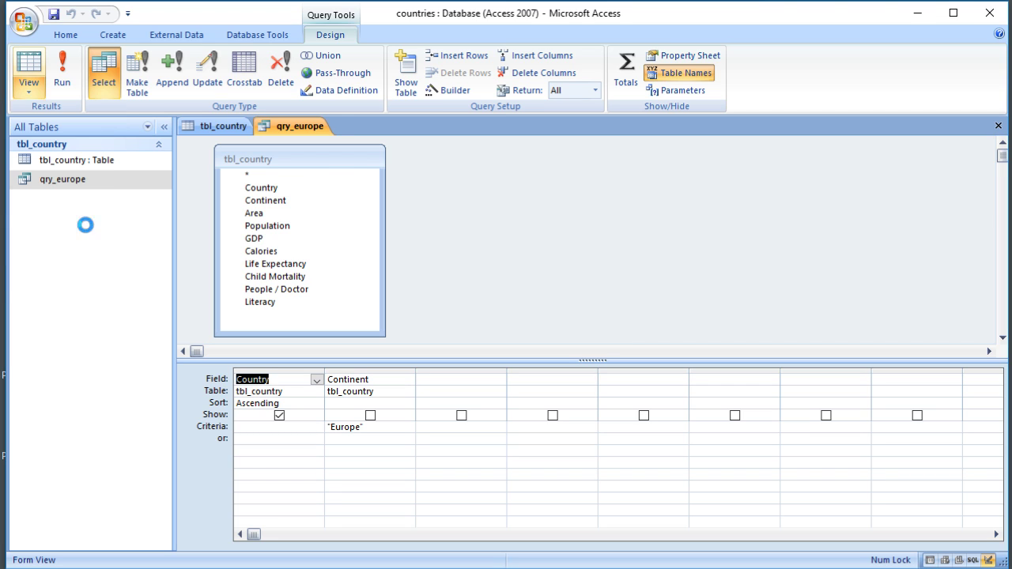
left_click(89, 232)
left_click(233, 240)
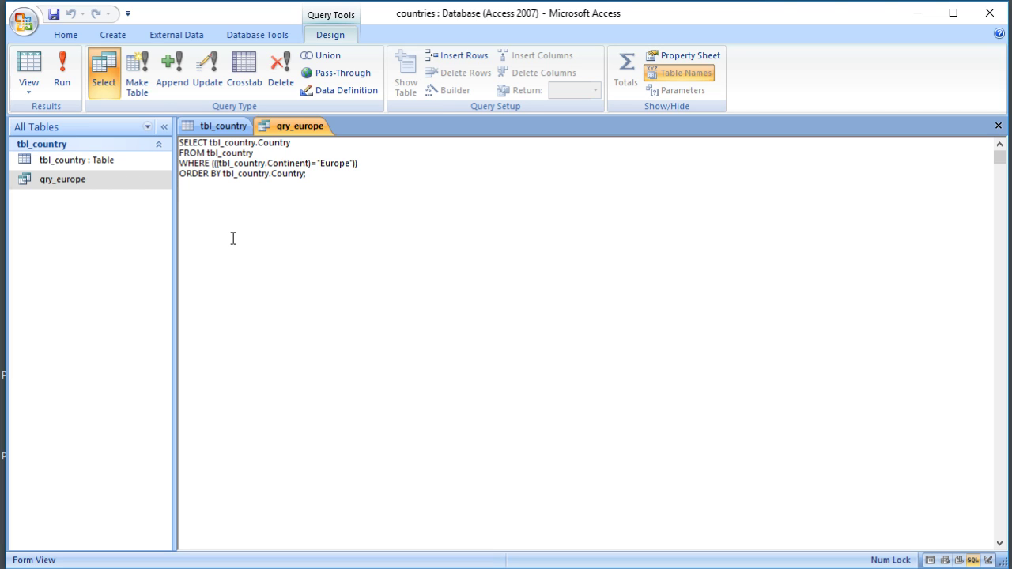
Examine the SELECT, FROM, WHERE and ORDER BY clauses of the qry_europe SQL statement and return to Datasheet view
double_click(194, 142)
left_click_drag(212, 144, 307, 144)
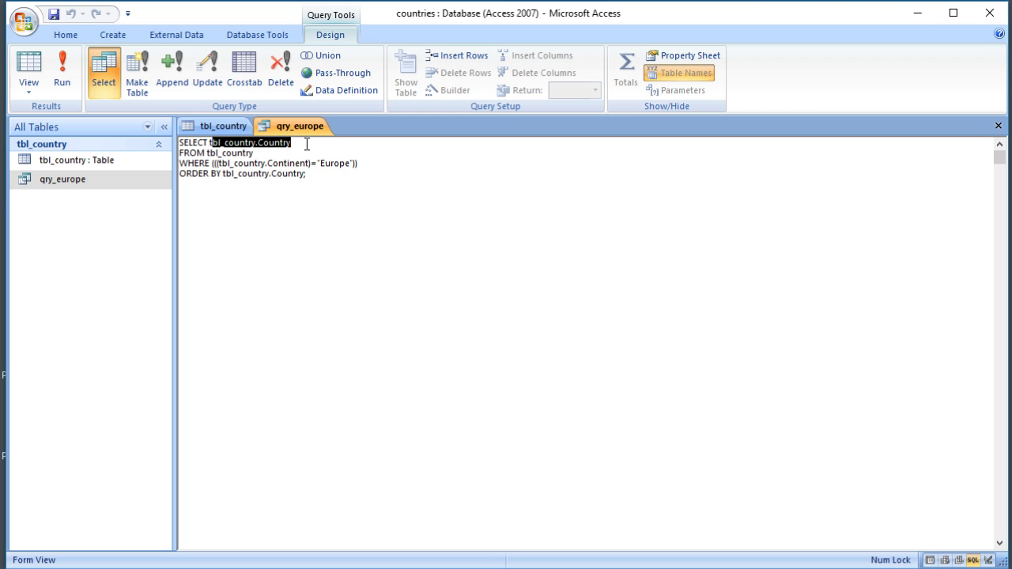
double_click(189, 153)
left_click(299, 204)
double_click(196, 163)
left_click_drag(211, 163, 363, 174)
left_click(329, 191)
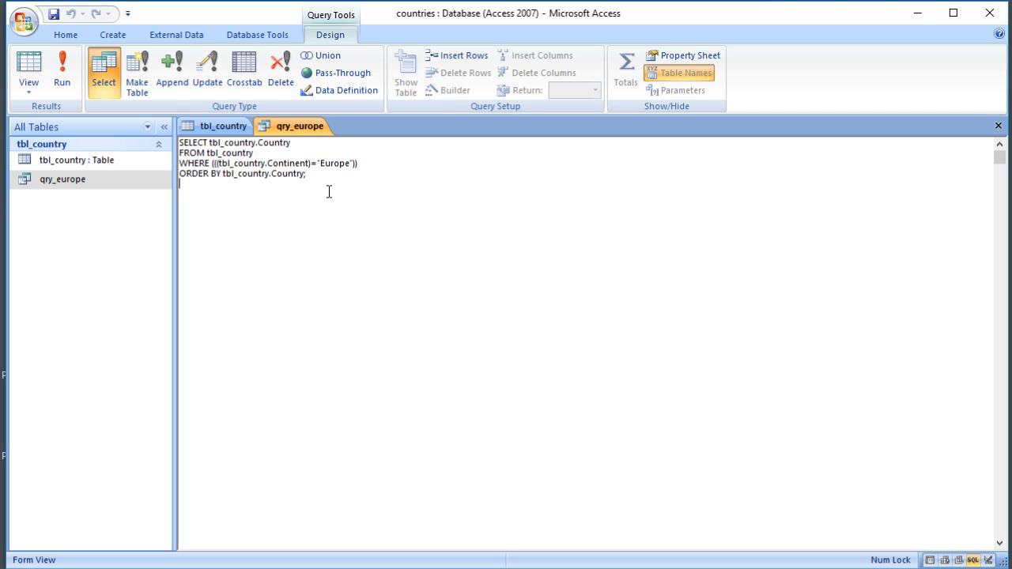
double_click(183, 176)
left_click(373, 229)
left_click(28, 69)
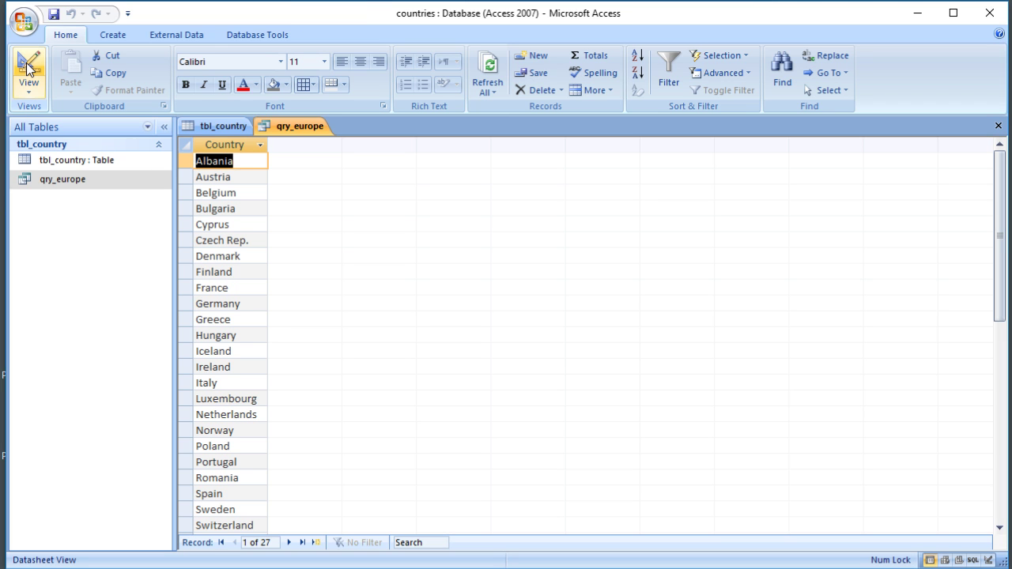